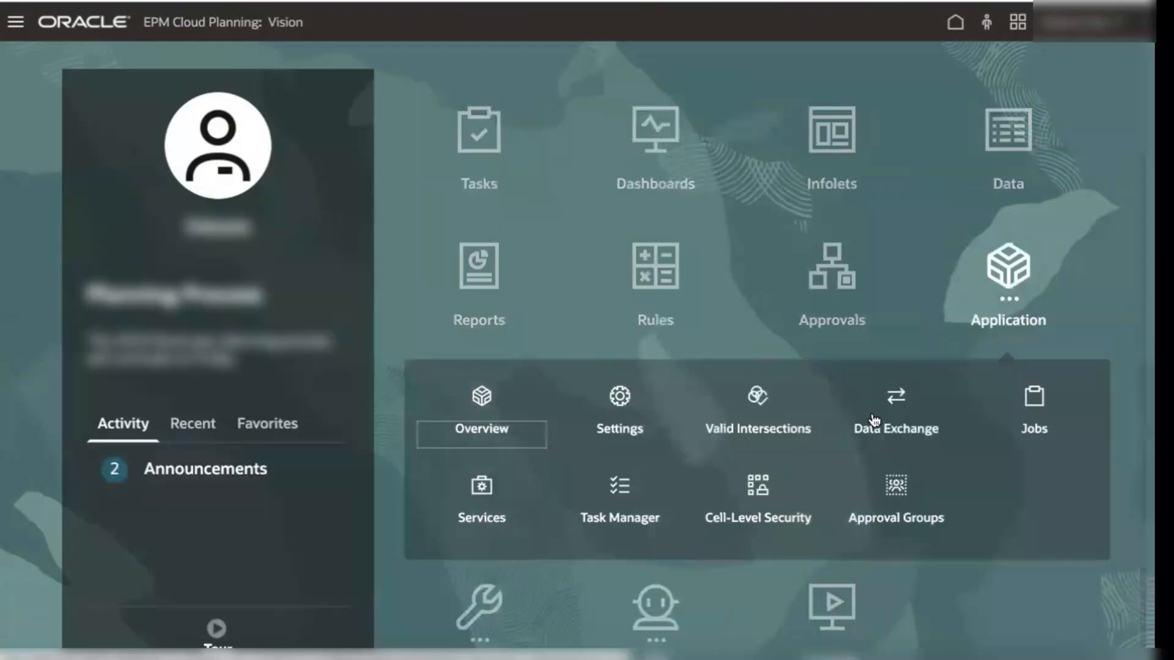
# Step: Open the query list from the Data Exchange actions
pyautogui.click(894, 402)
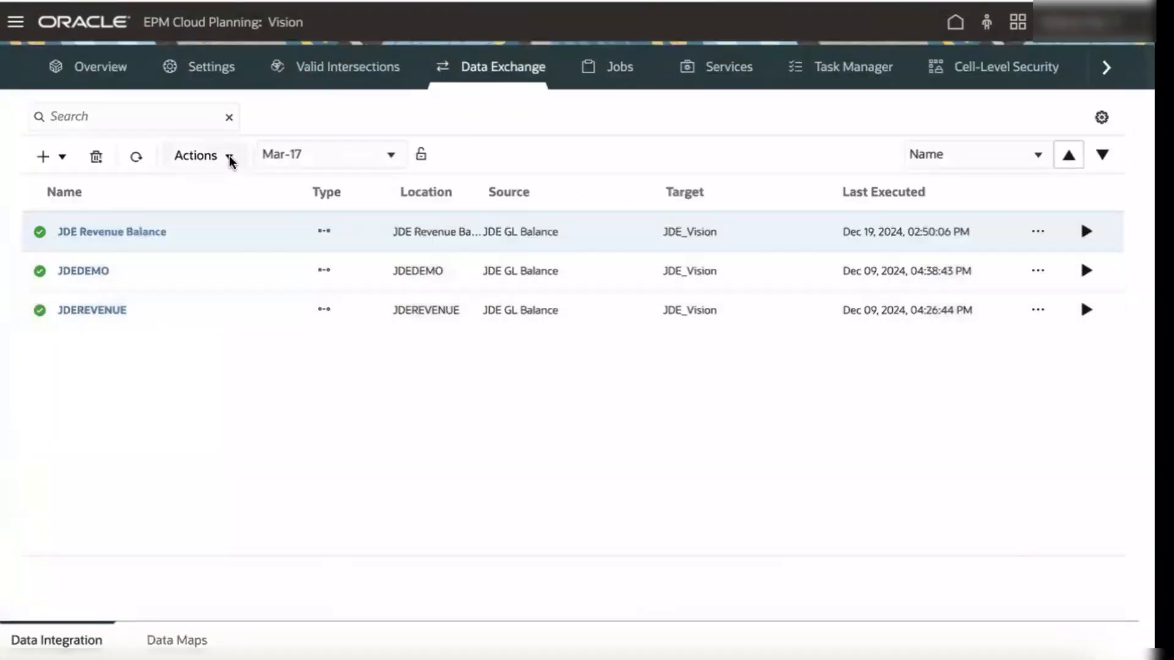
pyautogui.click(228, 155)
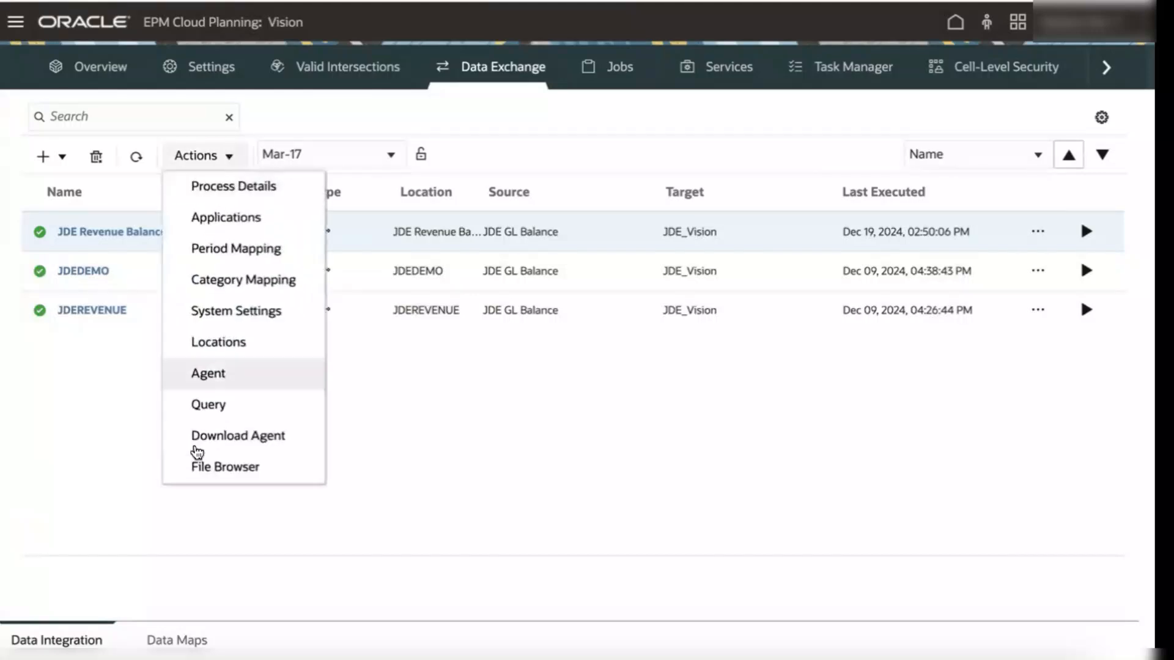
pyautogui.click(209, 405)
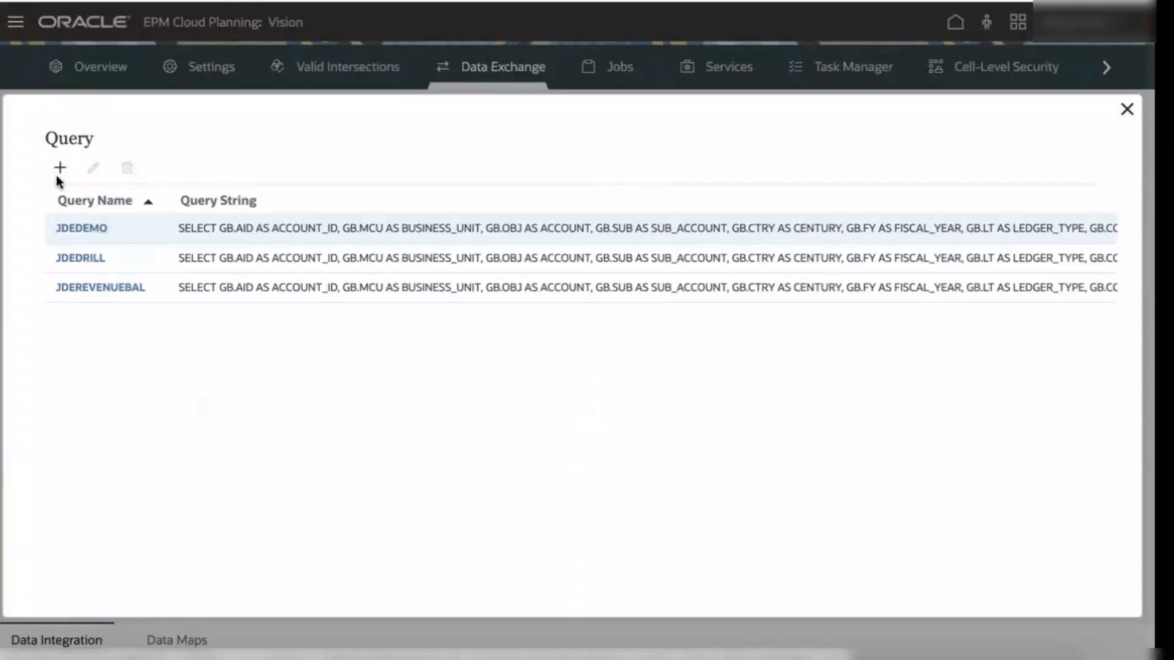
# Step: Create and save a query named JDEREVENUEDRILL whose SQL string selects F0902/F0008 balances filtered by GB.OBJ =~ACCOUNT~
pyautogui.click(60, 169)
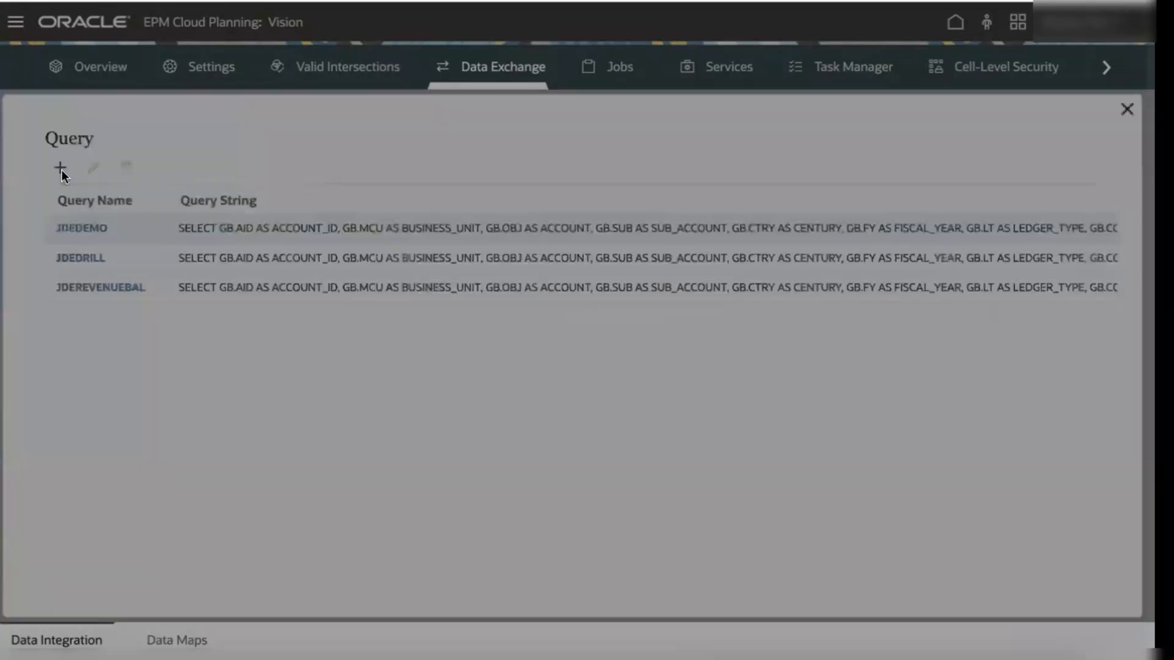
pyautogui.click(464, 278)
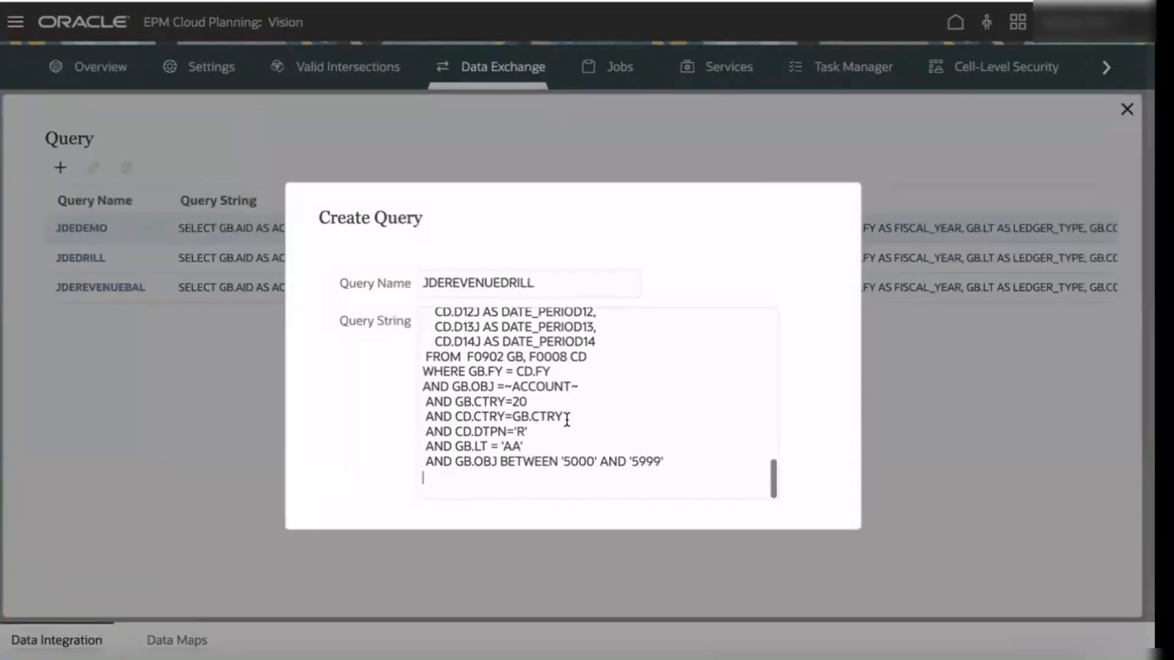
pyautogui.scroll(3, 567, 420)
pyautogui.scroll(5, 567, 420)
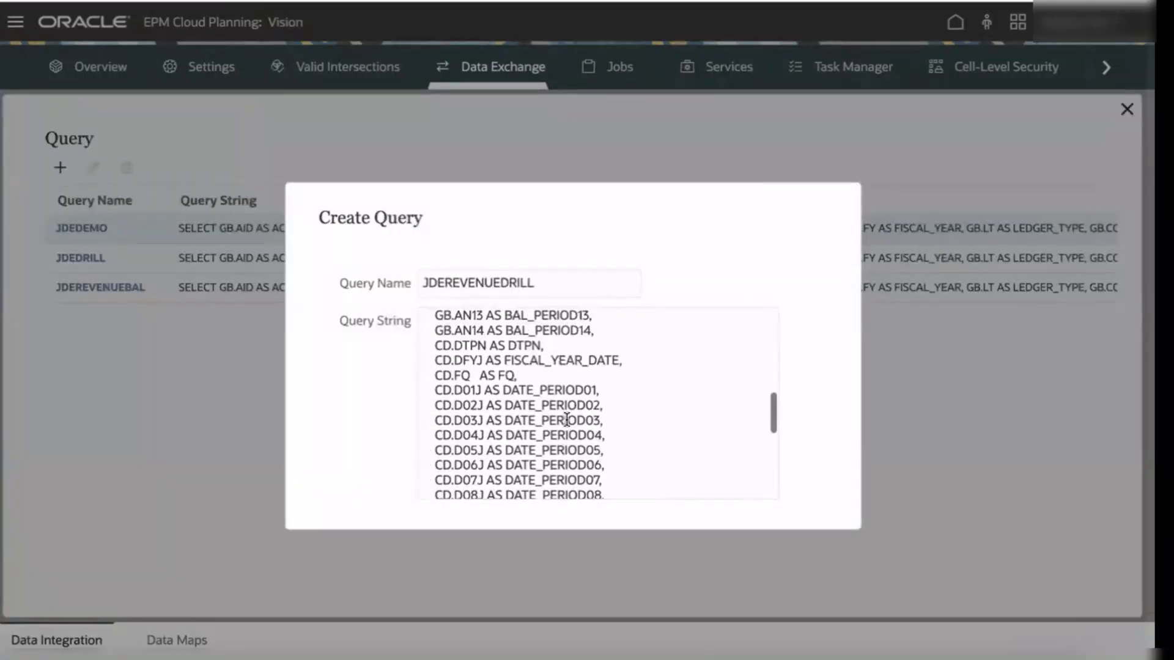
pyautogui.scroll(-9, 566, 419)
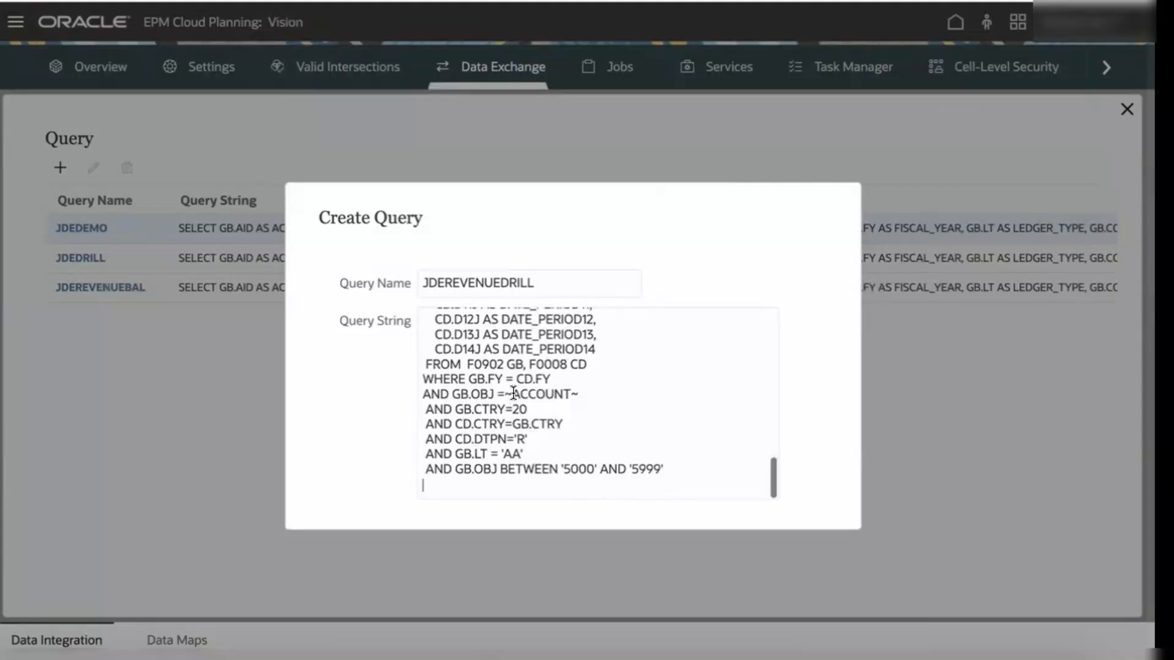
pyautogui.moveTo(513, 393); pyautogui.dragTo(563, 393)
pyautogui.scroll(7, 627, 388)
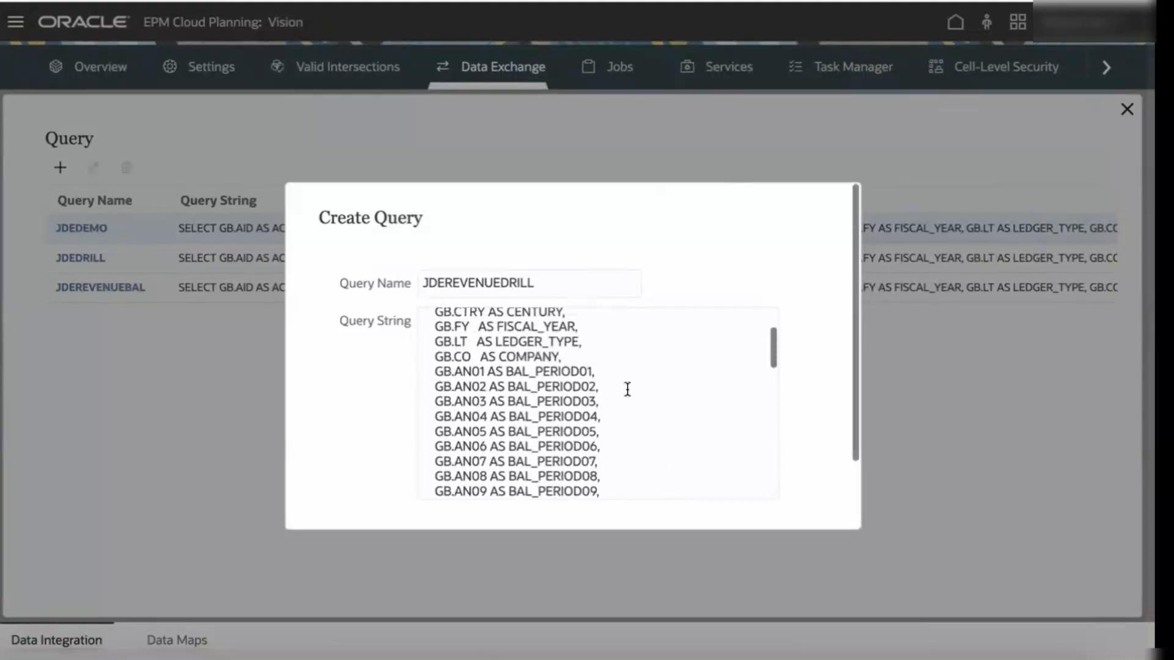
pyautogui.scroll(2, 627, 389)
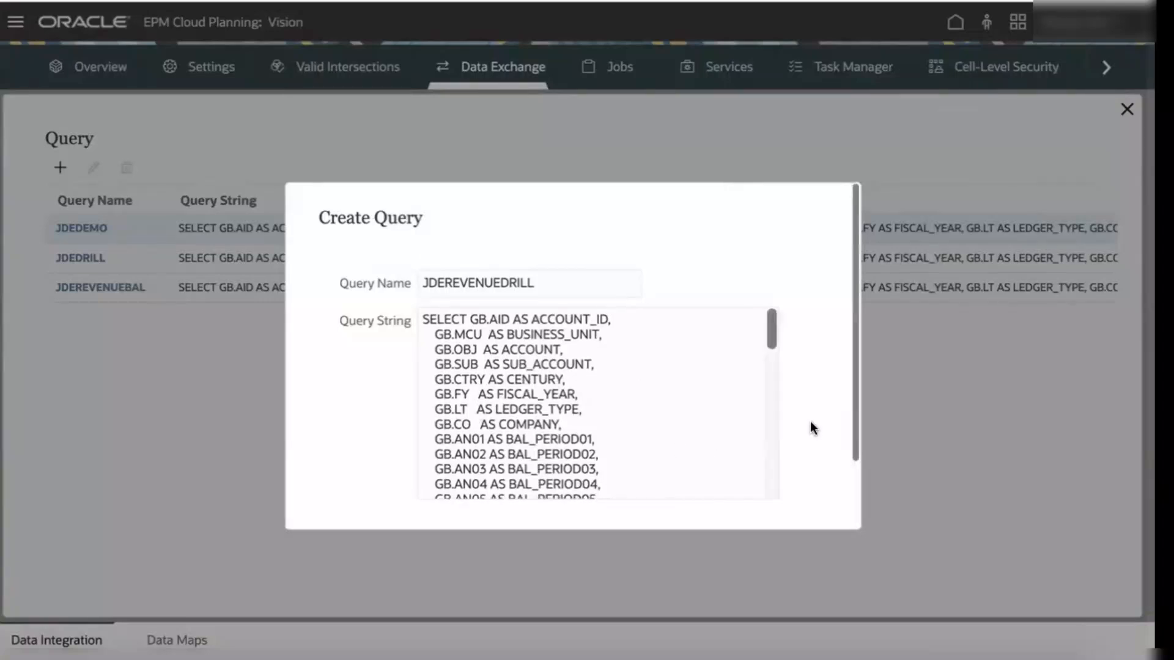
pyautogui.scroll(-2, 809, 427)
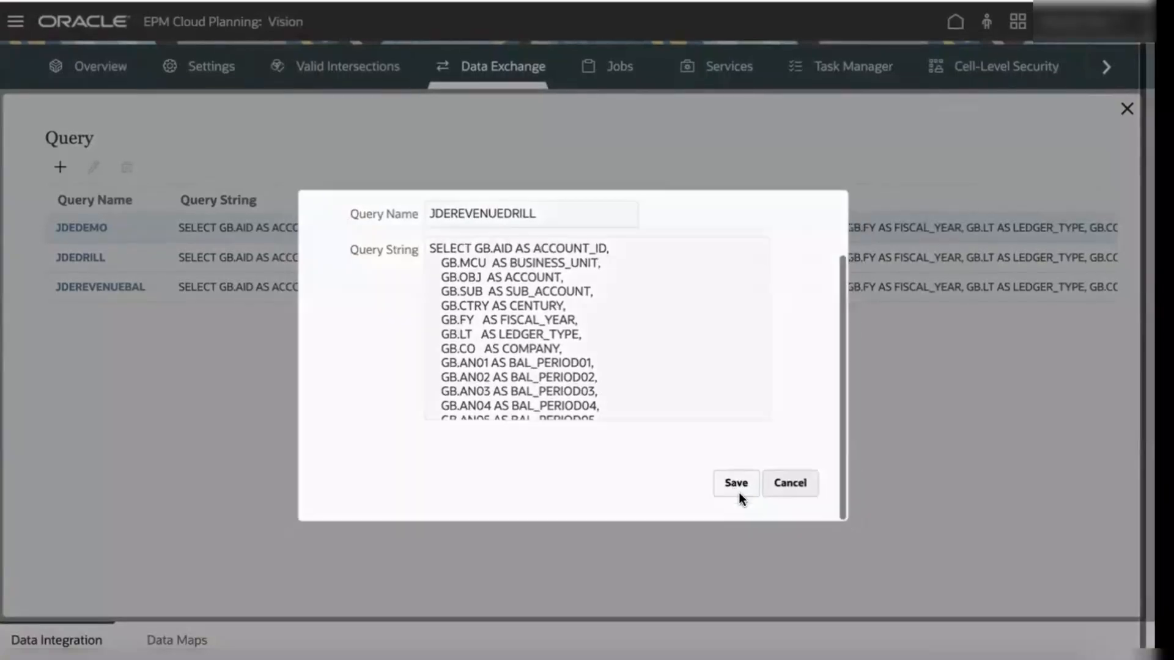
pyautogui.click(737, 492)
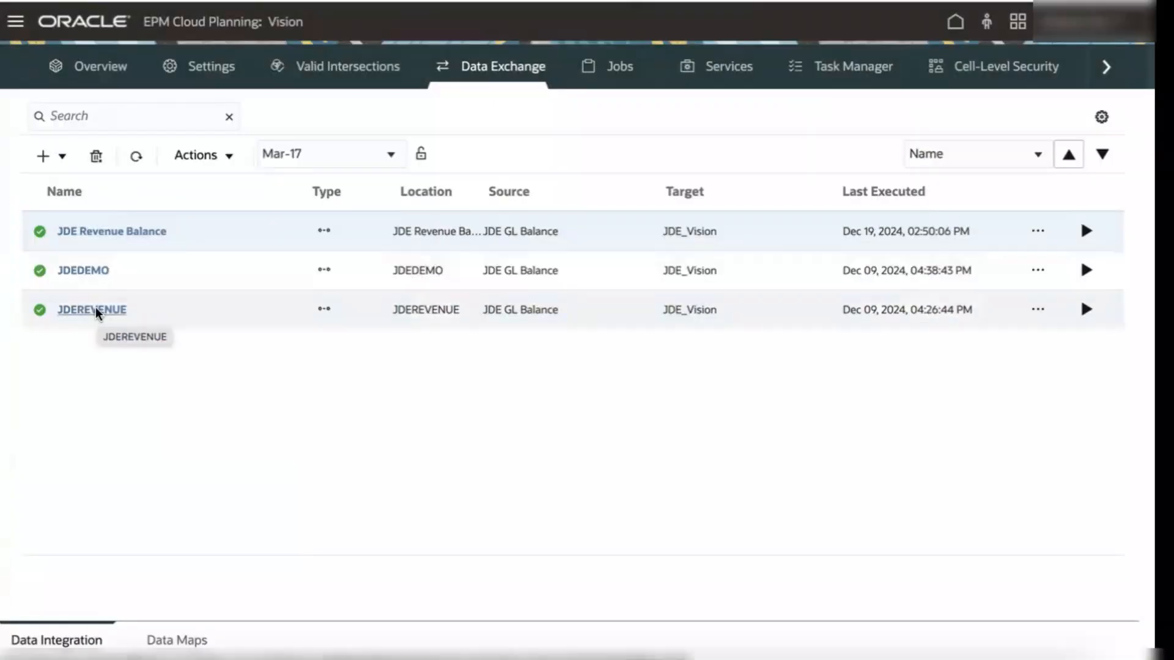
# Step: Set the JDEREVENUE integration's drill URL to #agent?QUERY=JDEREVENUEDRILL&ACCOUNT=$Account$ and save the integration
pyautogui.click(98, 311)
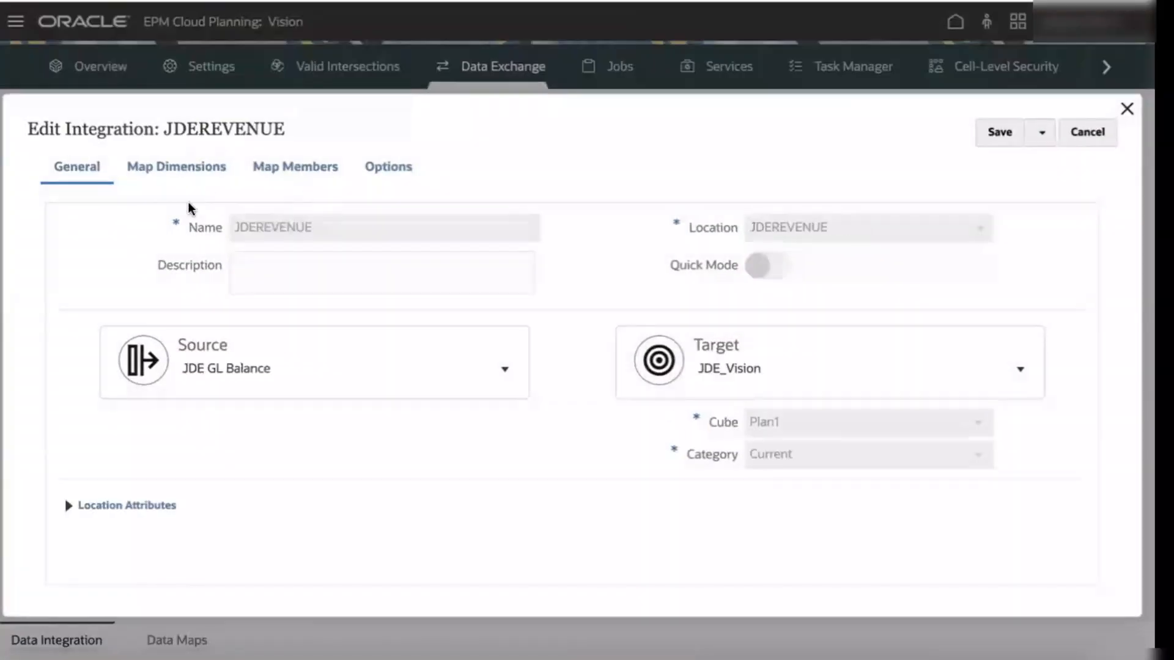
pyautogui.click(204, 175)
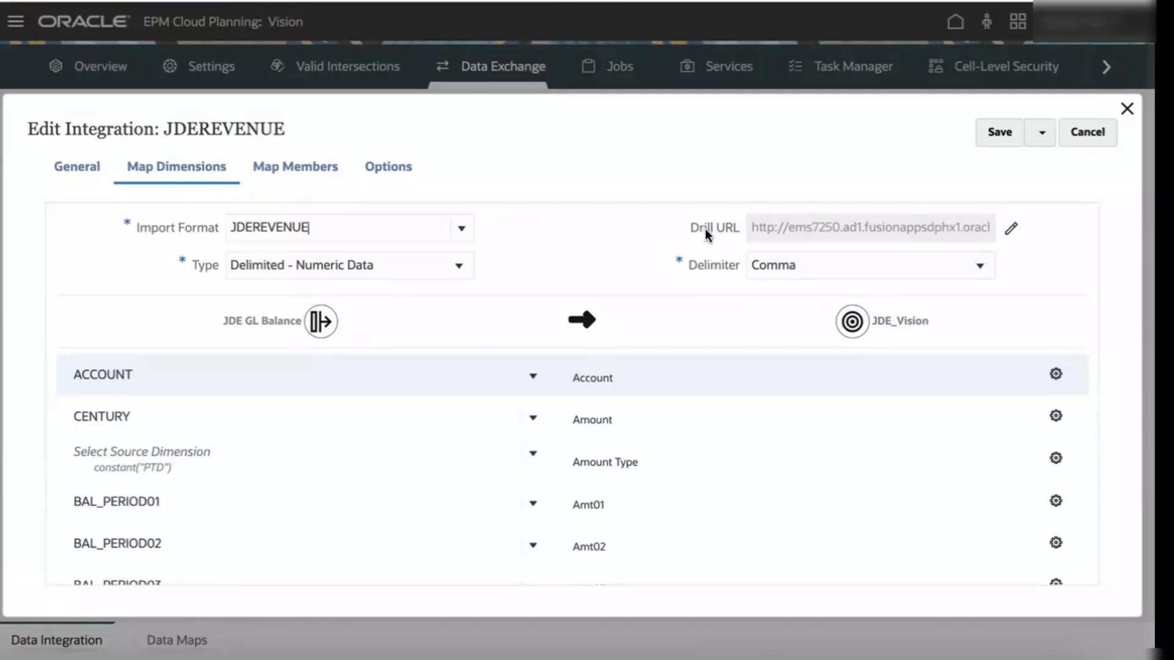
pyautogui.click(1010, 228)
pyautogui.click(584, 341)
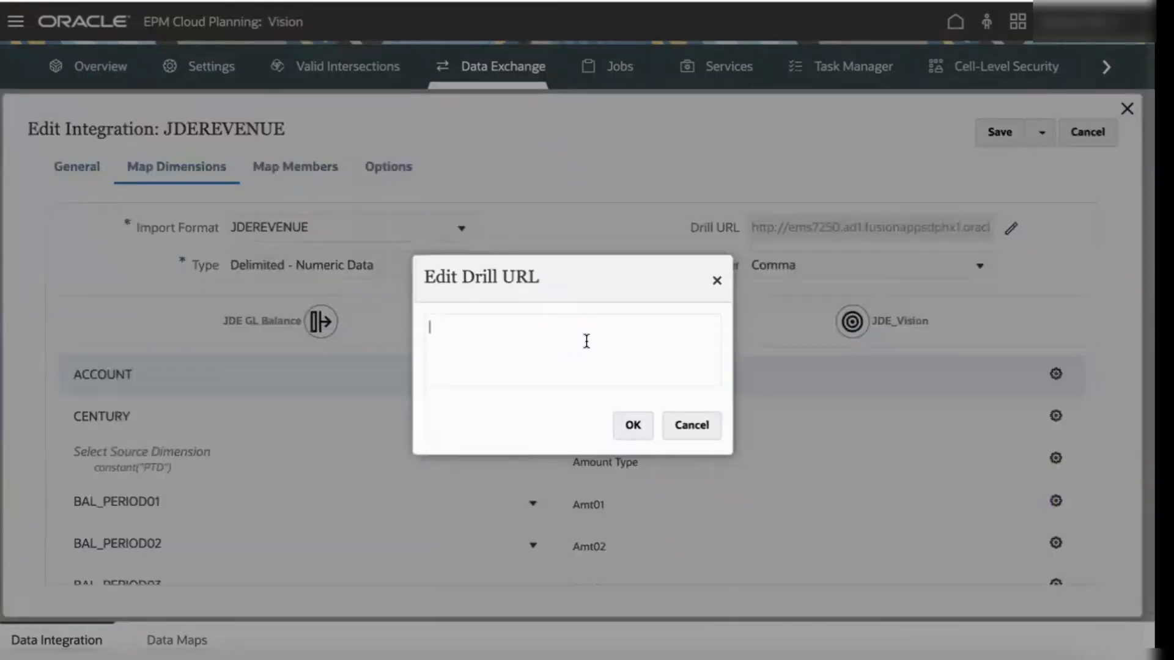
pyautogui.write('#agent?QUERY=JDEREVENUEDRILL&ACCOUNT=$Account$')
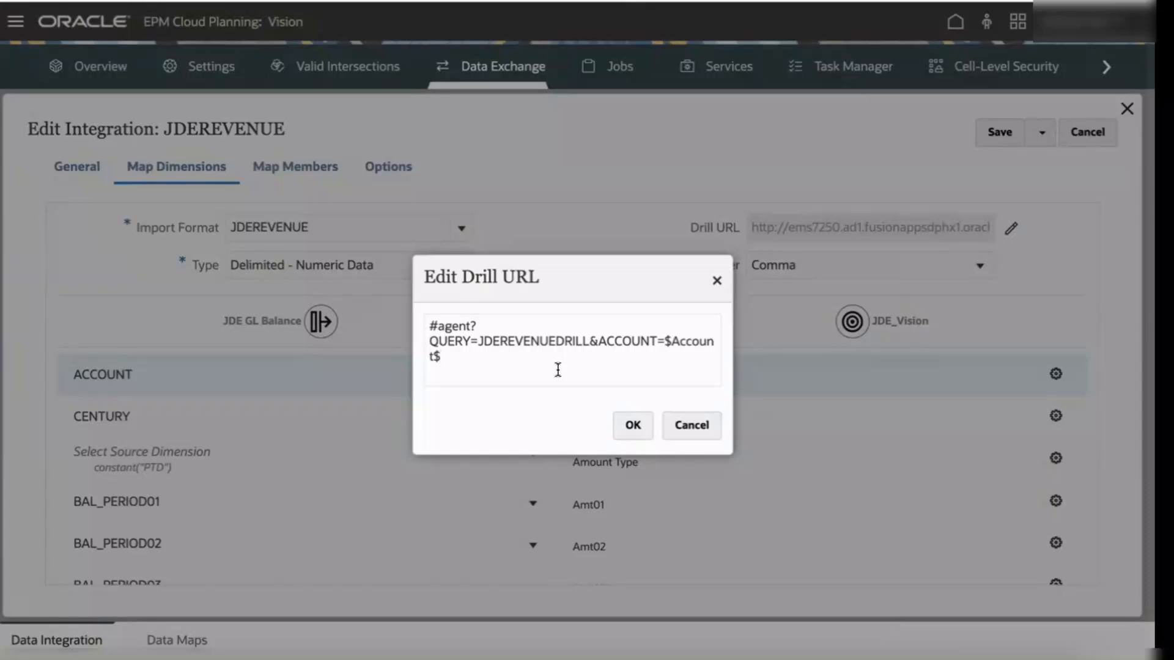
pyautogui.click(633, 430)
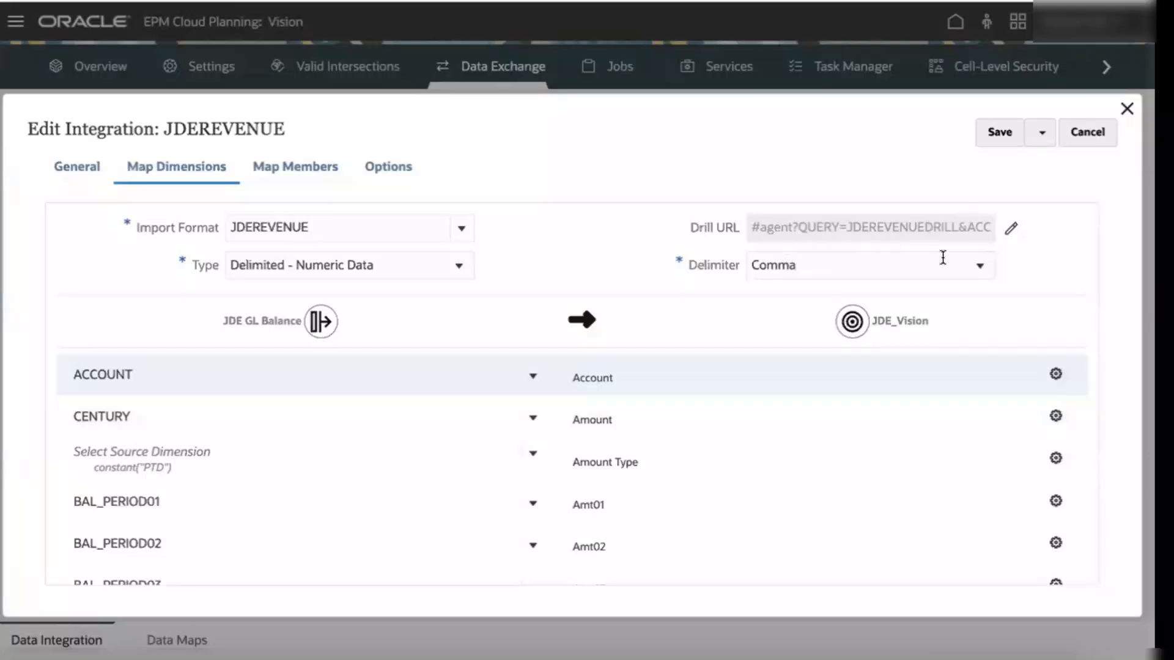
pyautogui.click(998, 133)
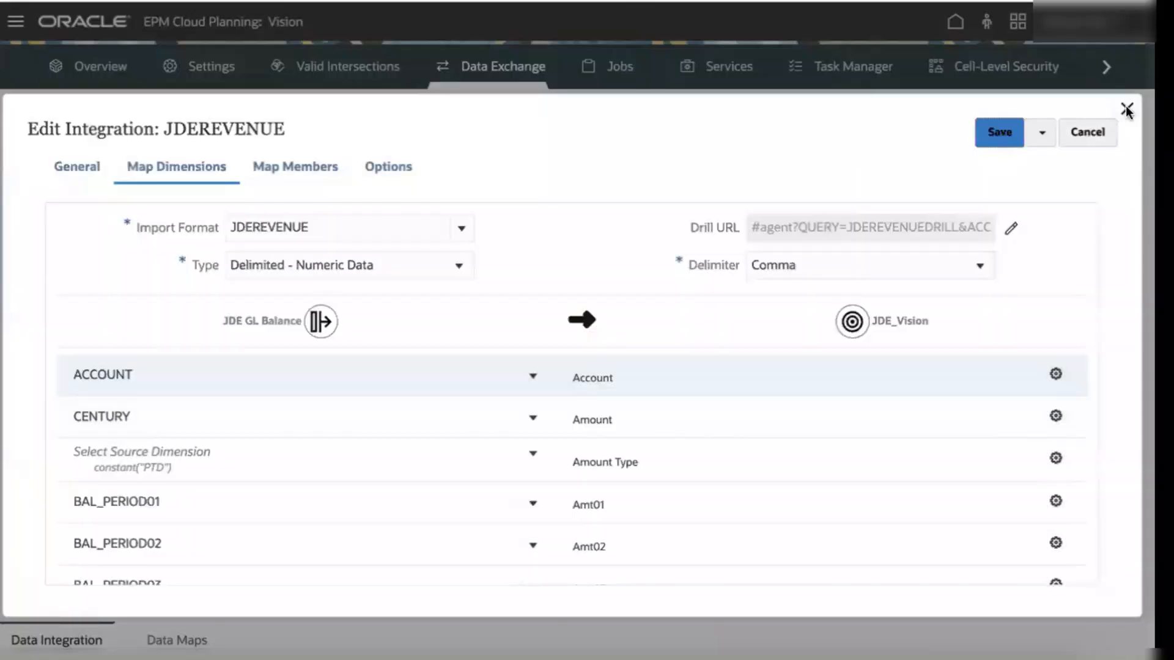
# Step: Close the integration and open the JDEREVENUE workbench
pyautogui.click(1127, 110)
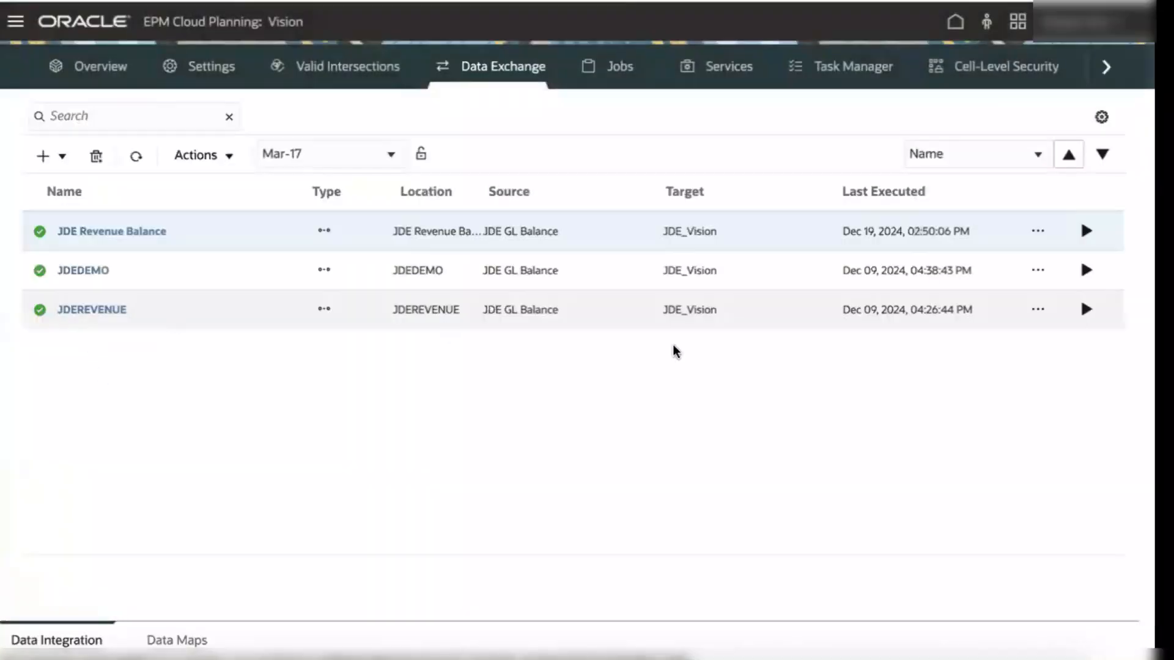
pyautogui.click(1037, 310)
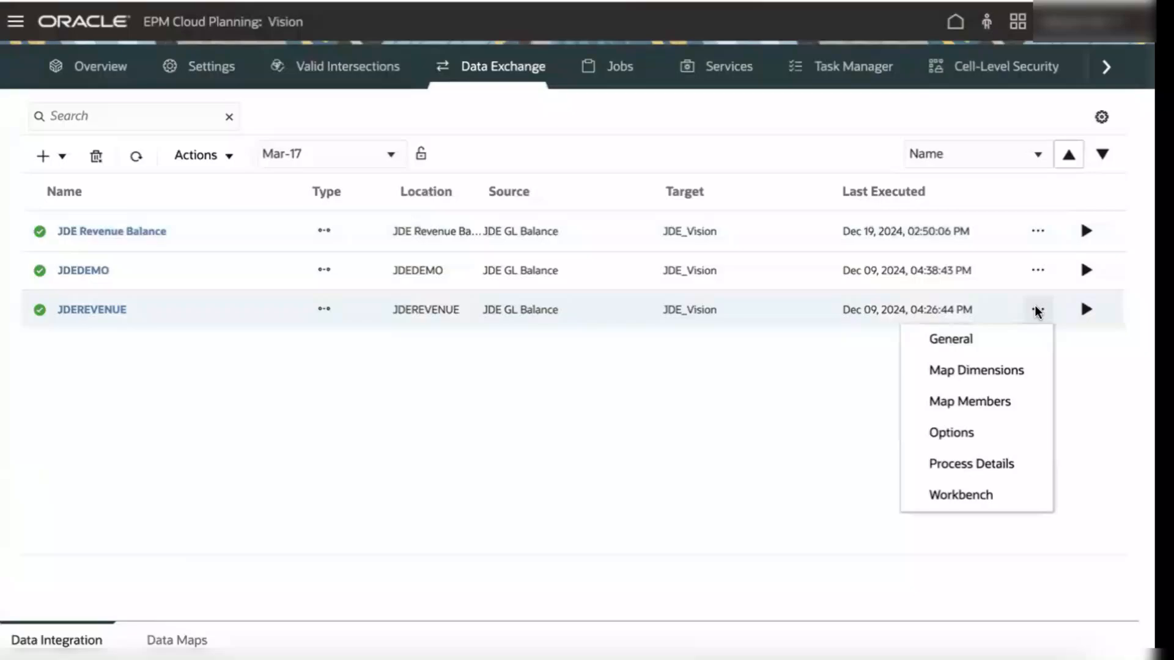
pyautogui.click(959, 495)
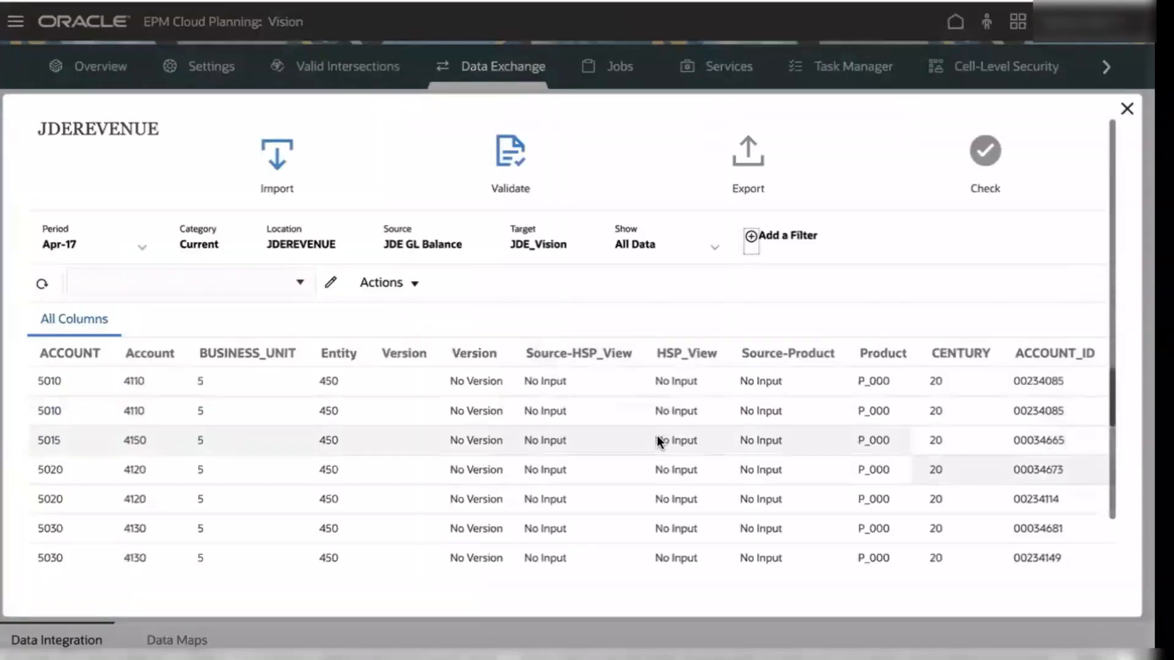
# Step: Drill through to source from the first row's Source-Amount value, then close the drill-through results
pyautogui.hscroll(1, 694, 415)
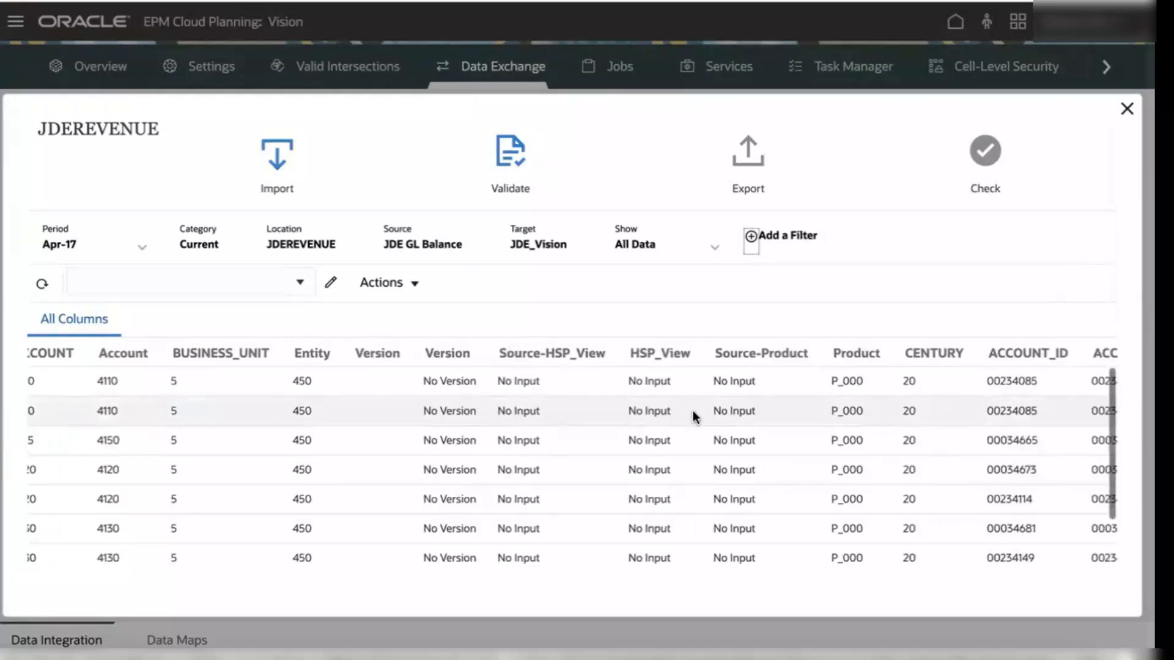
pyautogui.hscroll(7, 692, 410)
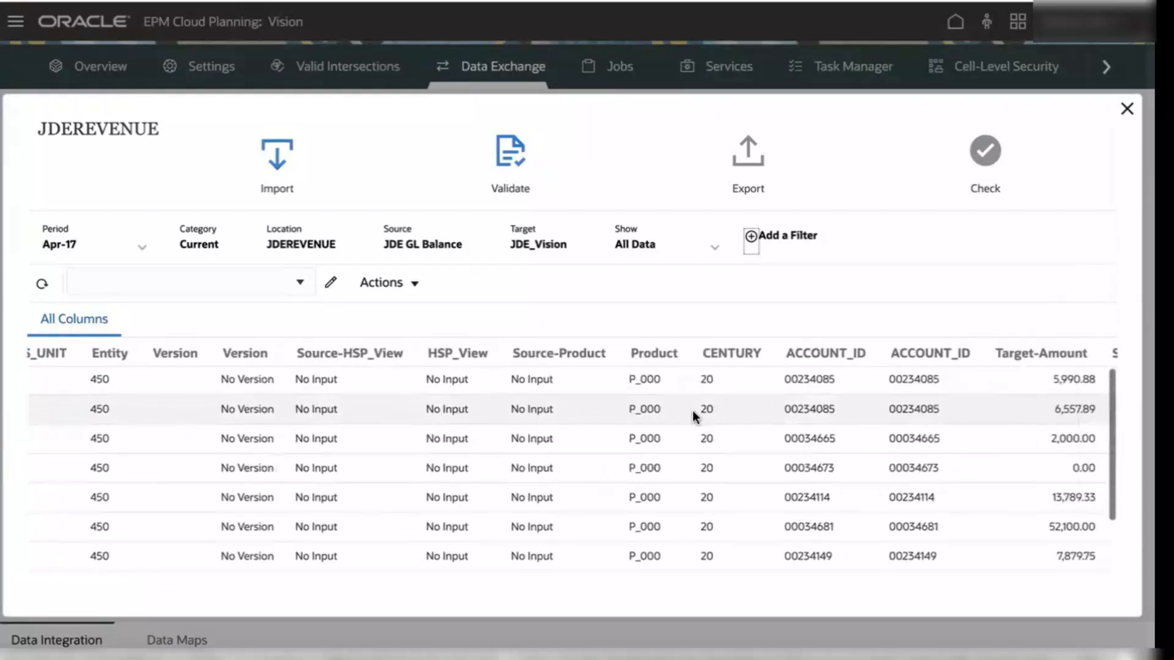
pyautogui.hscroll(3, 951, 411)
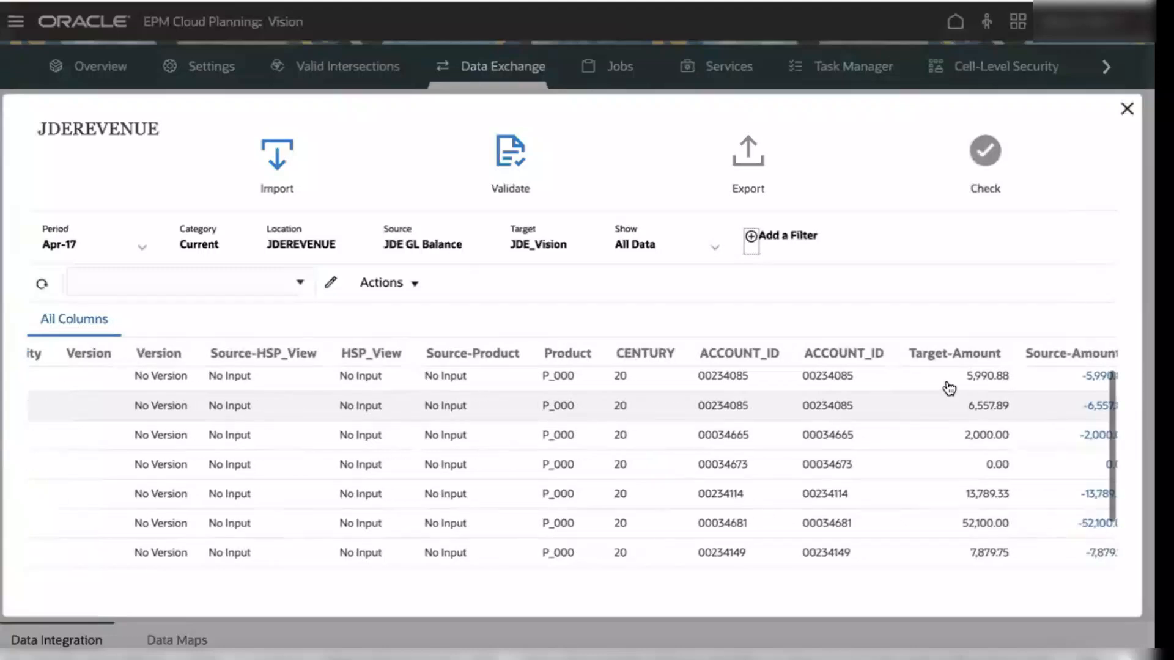
pyautogui.hscroll(6, 949, 389)
pyautogui.click(966, 412)
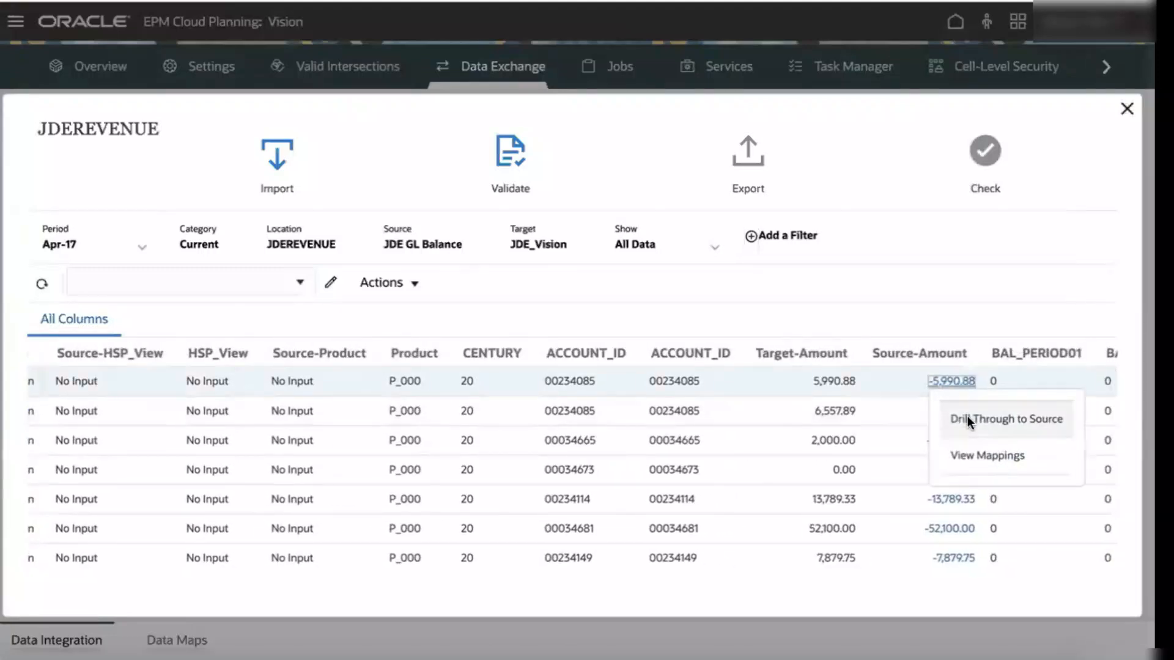
pyautogui.click(967, 417)
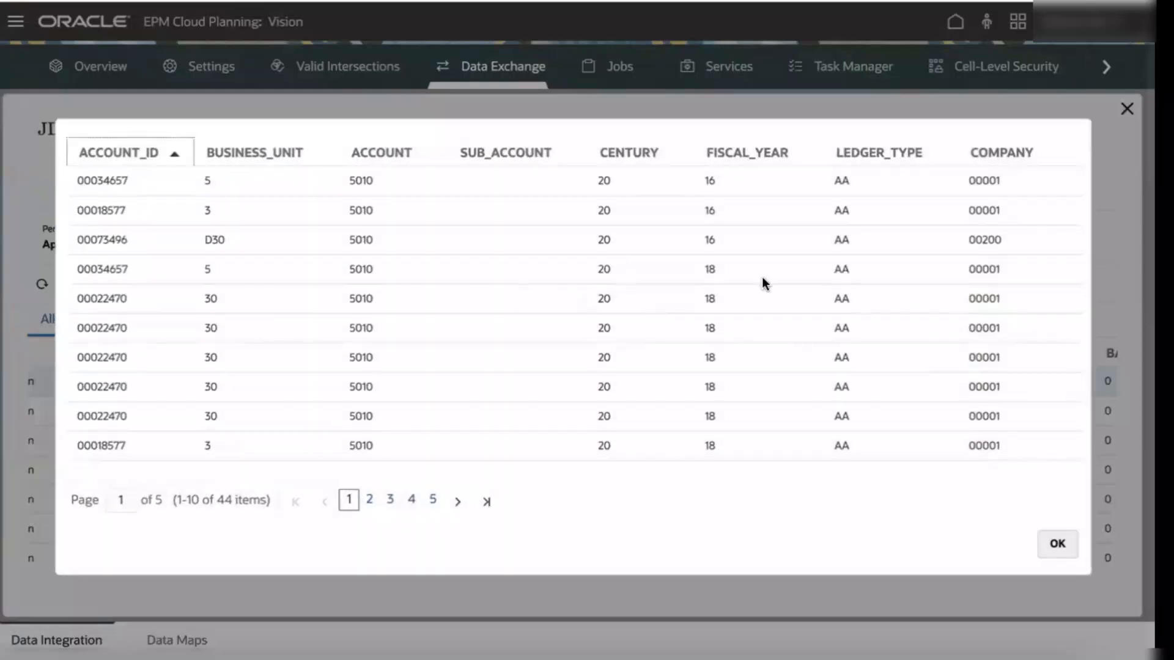
pyautogui.click(1057, 543)
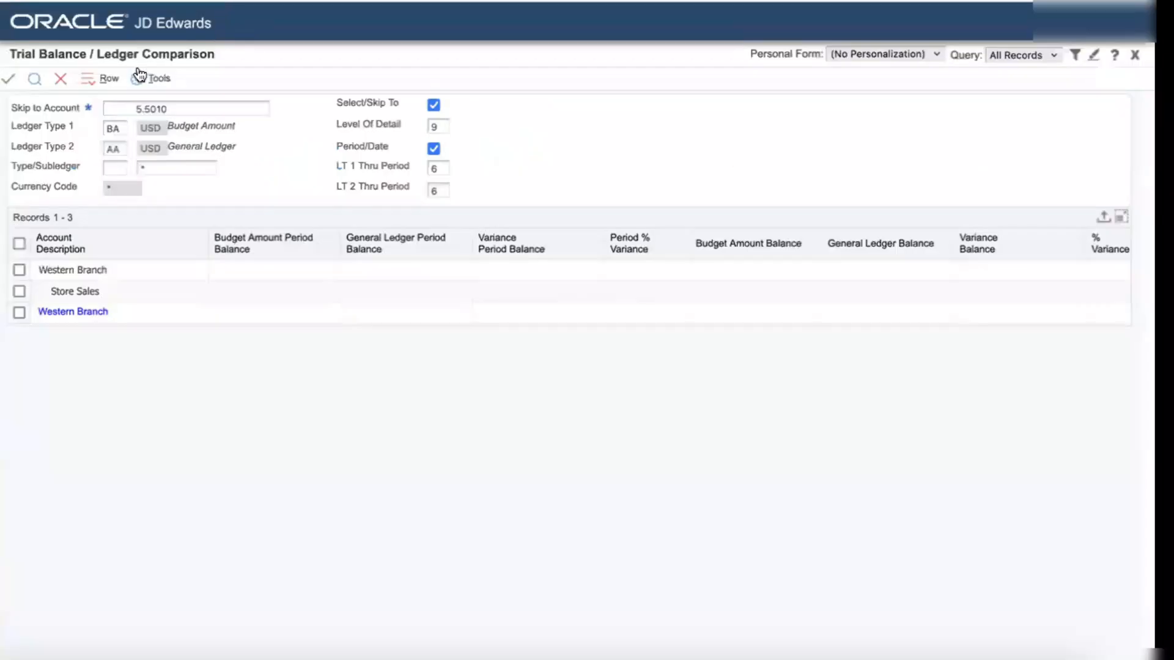
# Step: In JD Edwards, display the Trial Balance / Ledger Comparison form's parameterized URL and select its text
pyautogui.rightClick(191, 73)
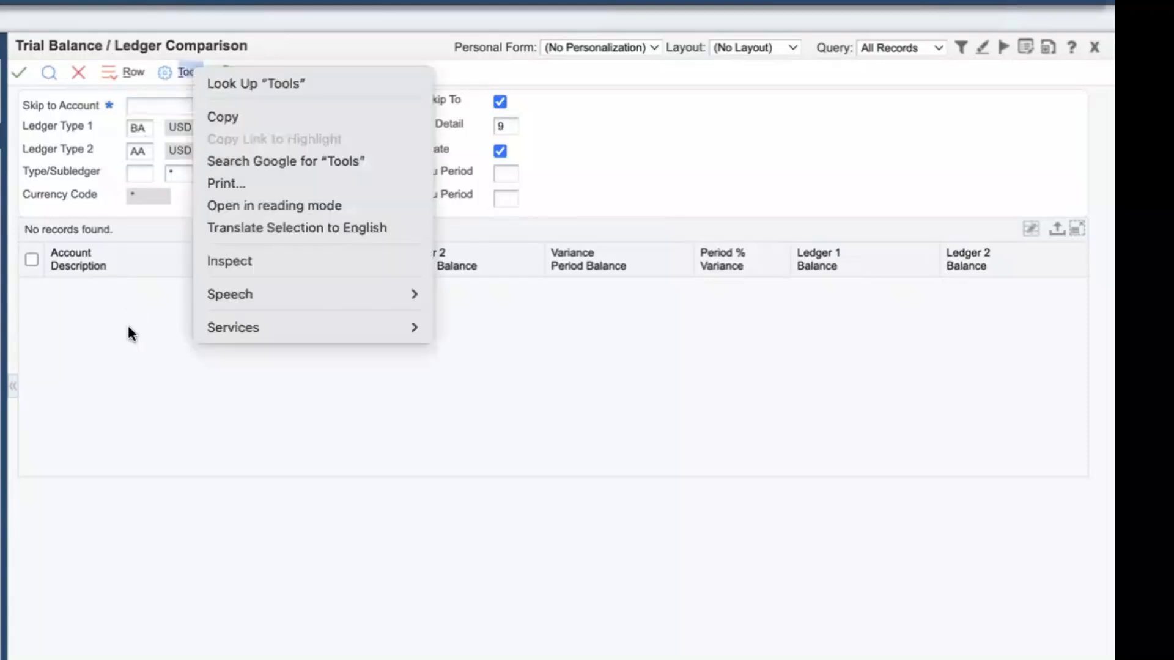
pyautogui.click(190, 72)
pyautogui.click(189, 72)
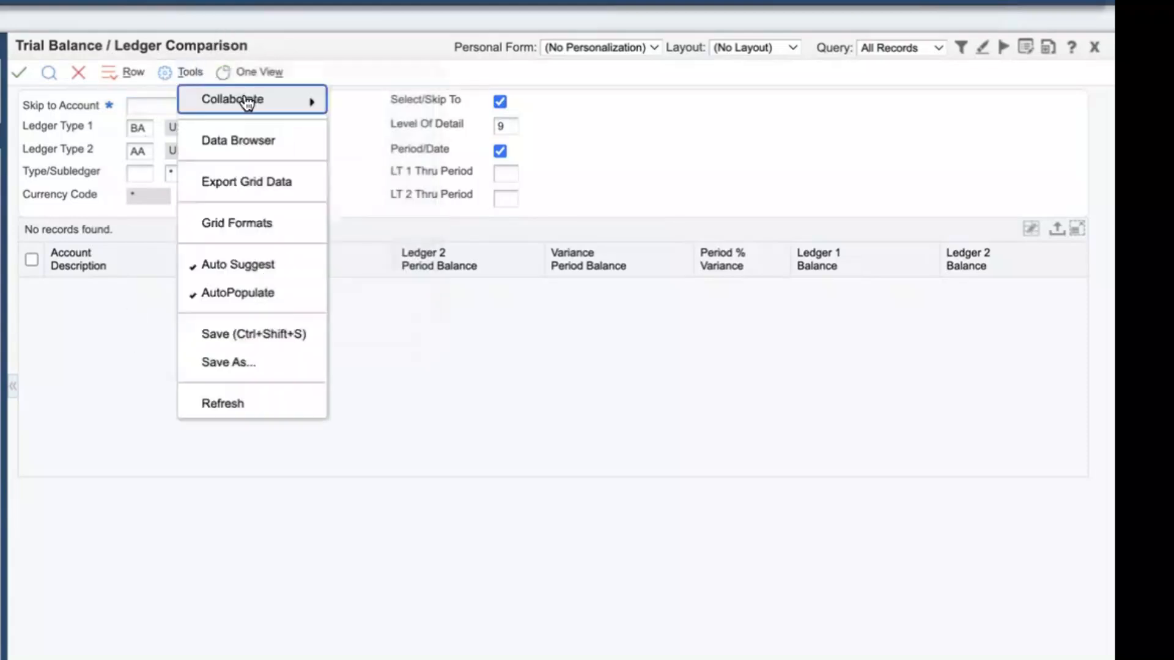
pyautogui.moveTo(247, 102)
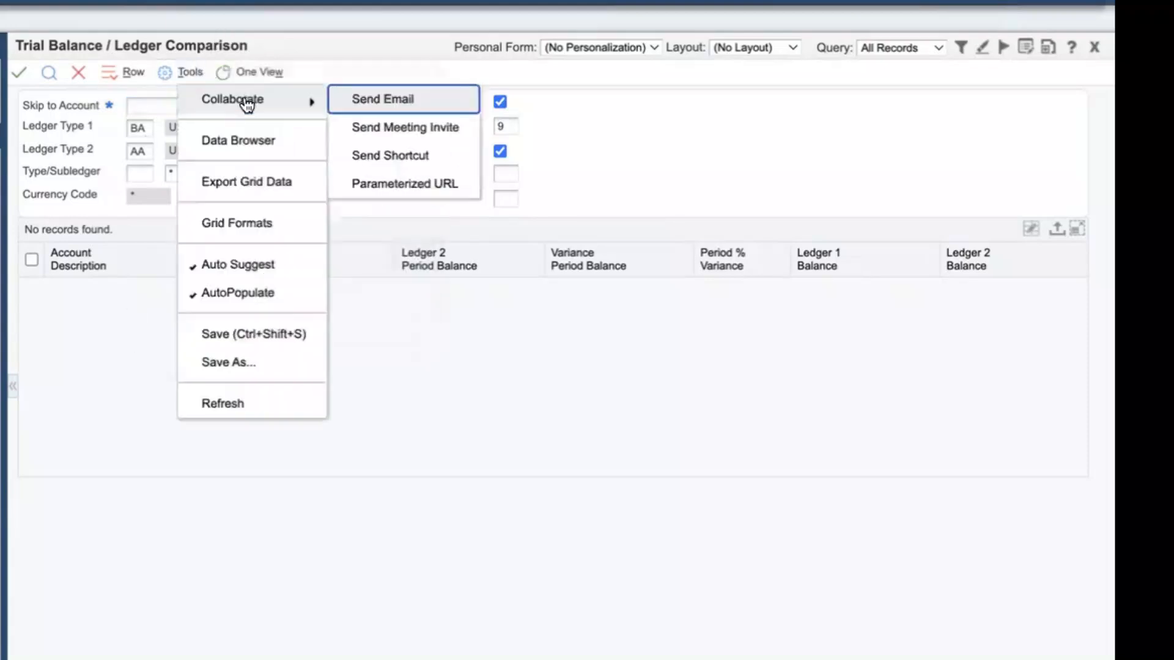
pyautogui.click(390, 190)
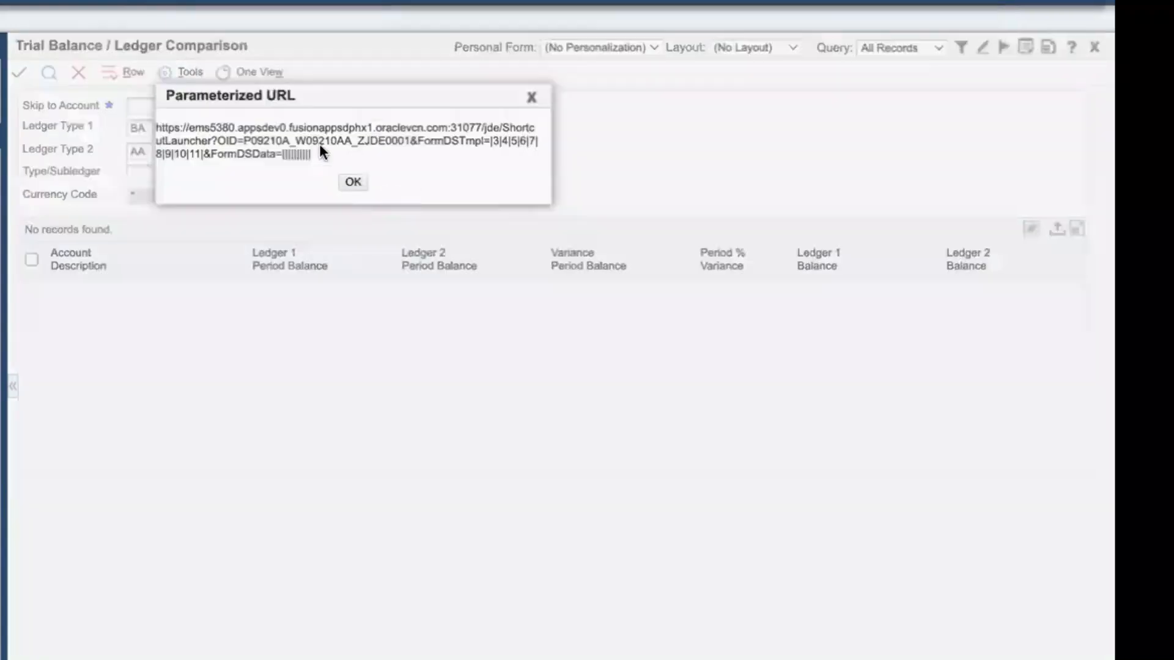
pyautogui.moveTo(316, 154); pyautogui.dragTo(160, 129)
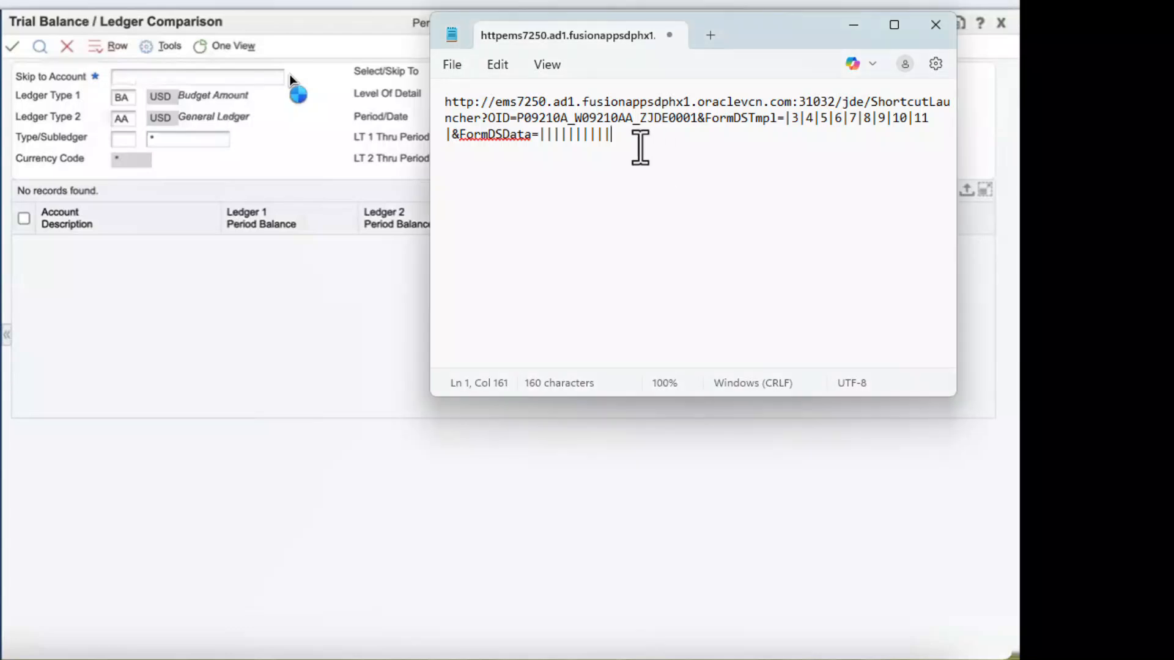
# Step: In the text editor, append $Entity$.$ACCOUNT$ to the URL's FormDSData parameter
pyautogui.press('Left')
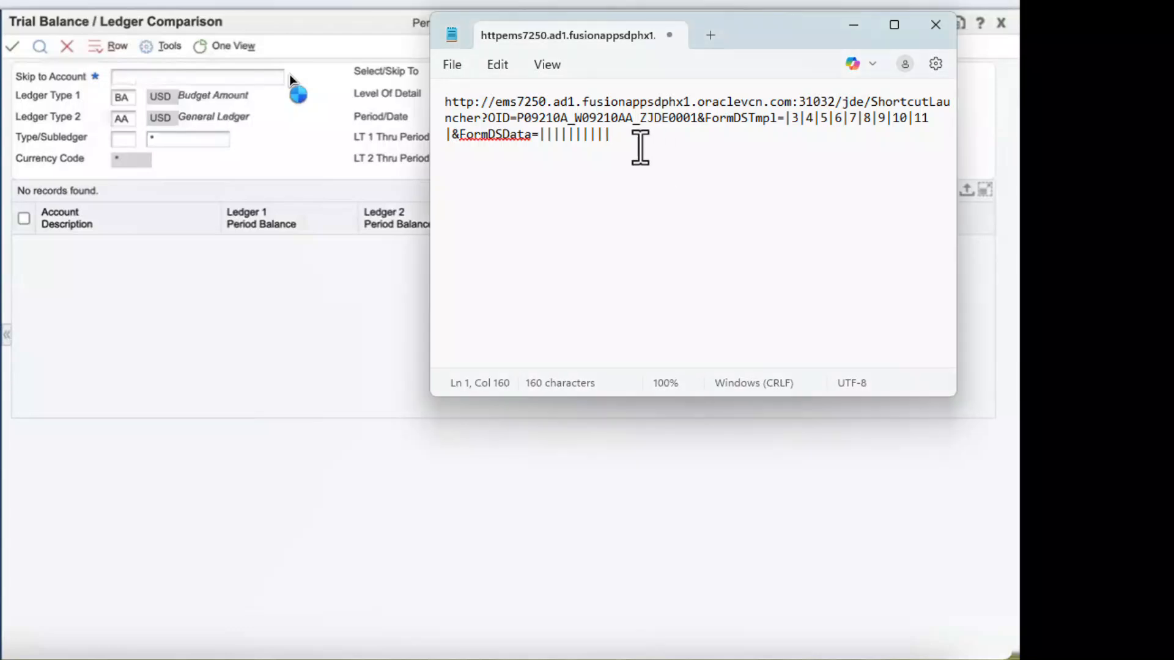
pyautogui.write('$Entity$.$ACCOUNT$')
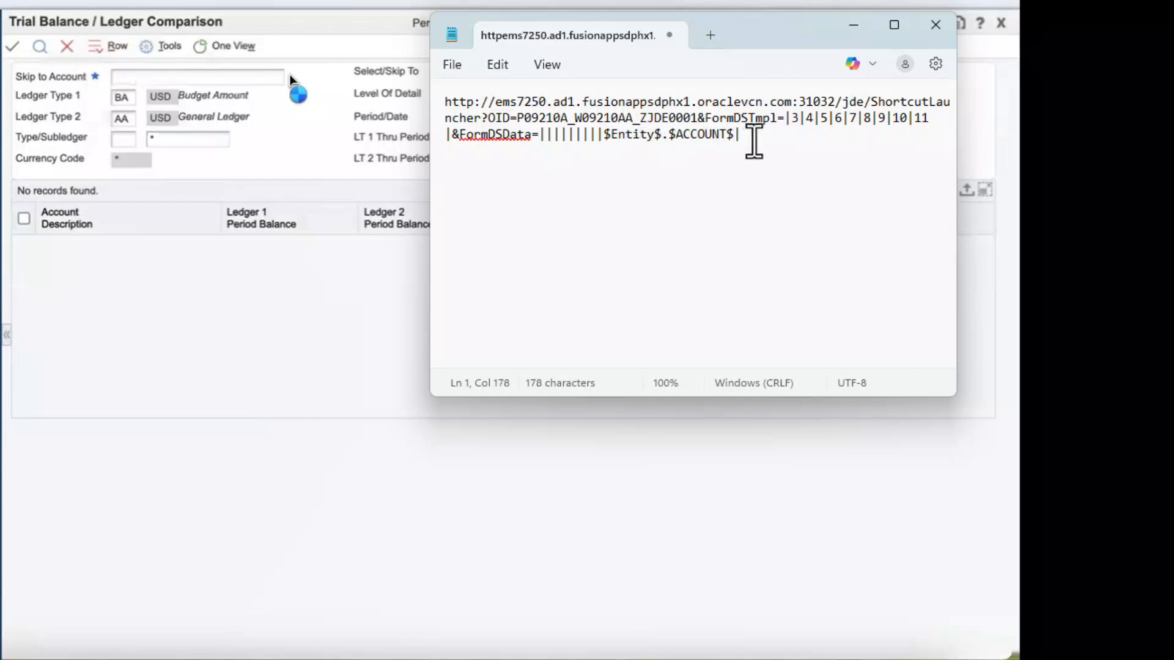
pyautogui.click(753, 140)
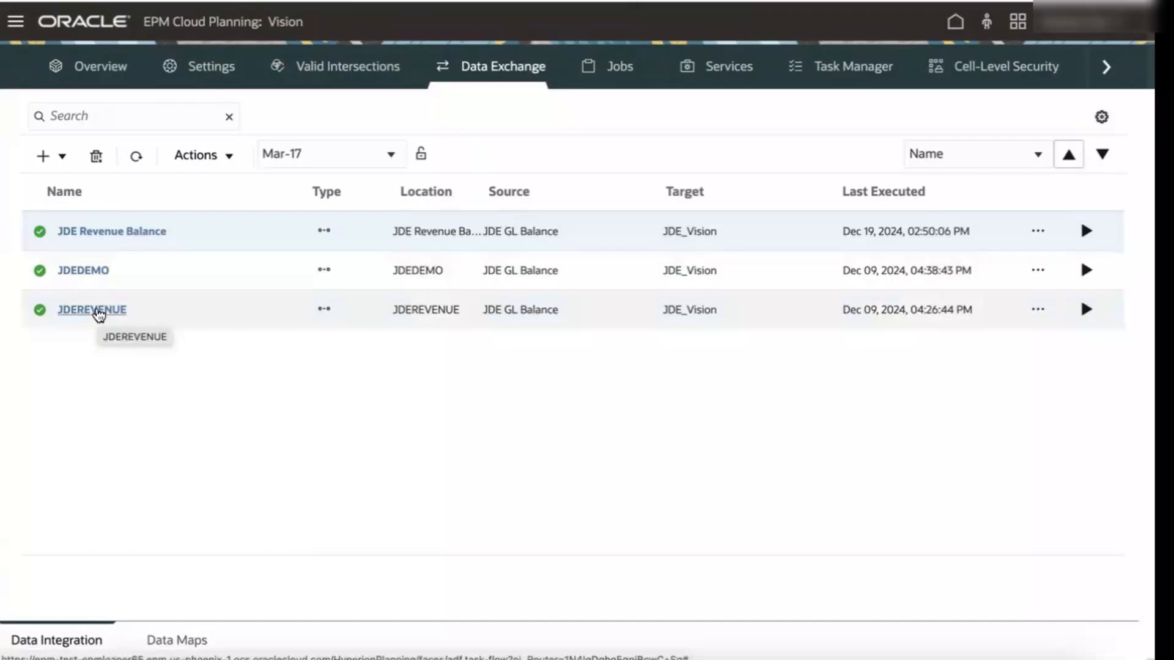
# Step: Open the JDEREVENUE integration's dimension mapping and replace its Drill URL with the pasted JD Edwards URL
pyautogui.click(95, 310)
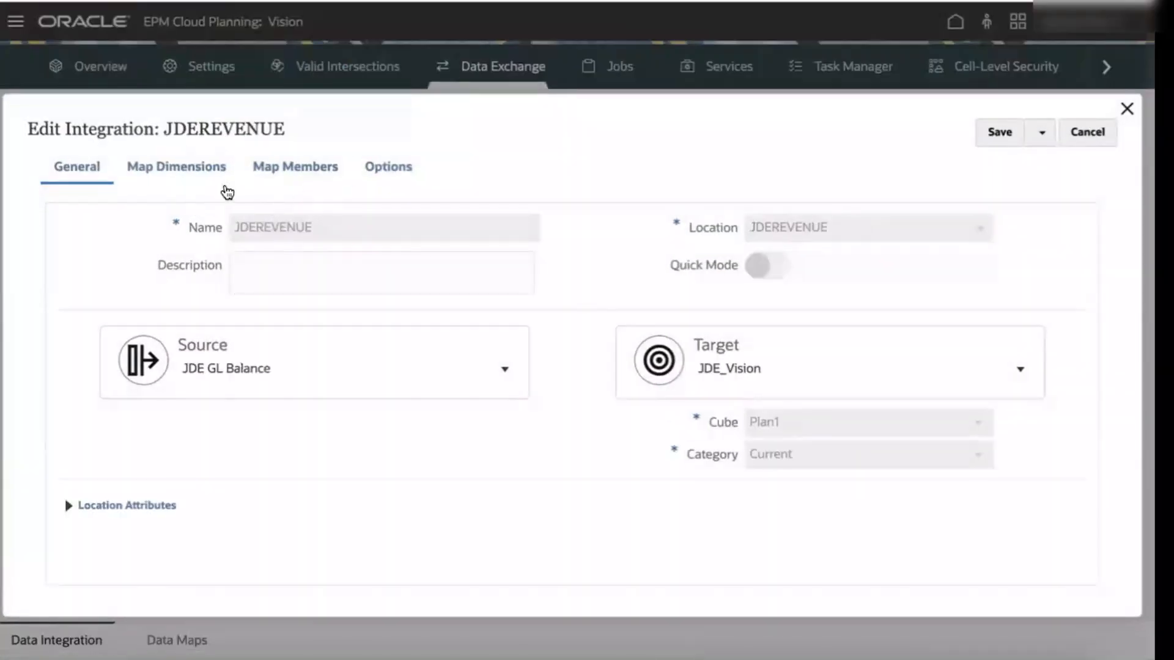
pyautogui.click(204, 174)
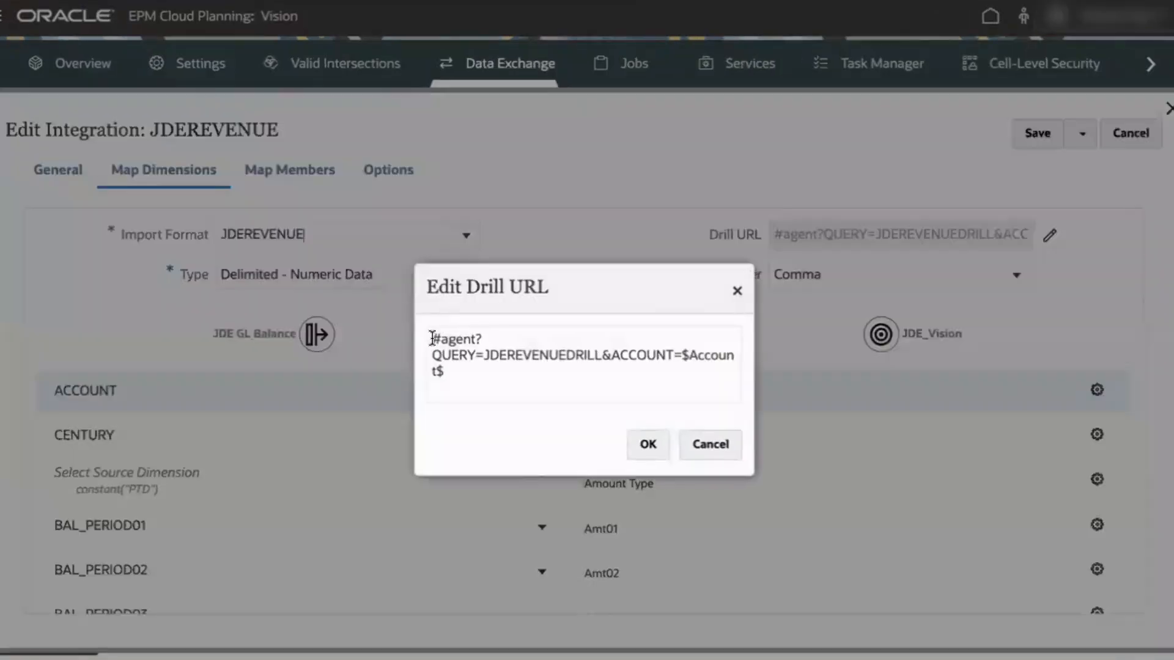
pyautogui.moveTo(432, 338); pyautogui.dragTo(568, 372)
pyautogui.hotkey('ctrl', 'v')
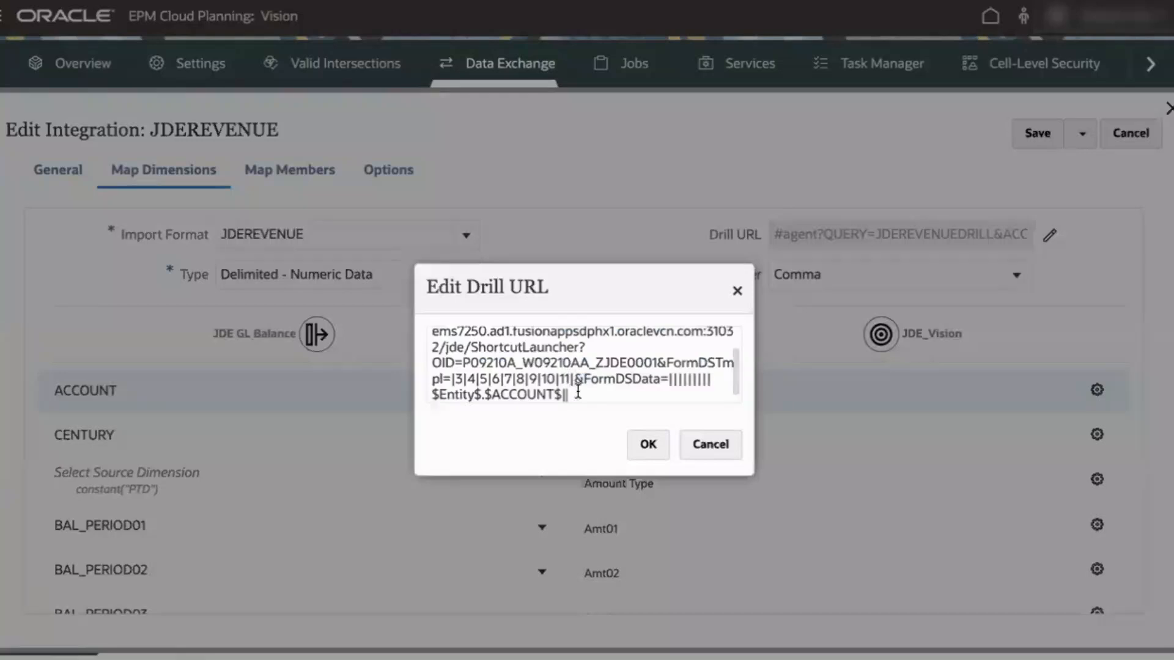
# Step: Confirm the new Drill URL, save the integration and close it
pyautogui.scroll(-1, 577, 391)
pyautogui.scroll(3, 577, 391)
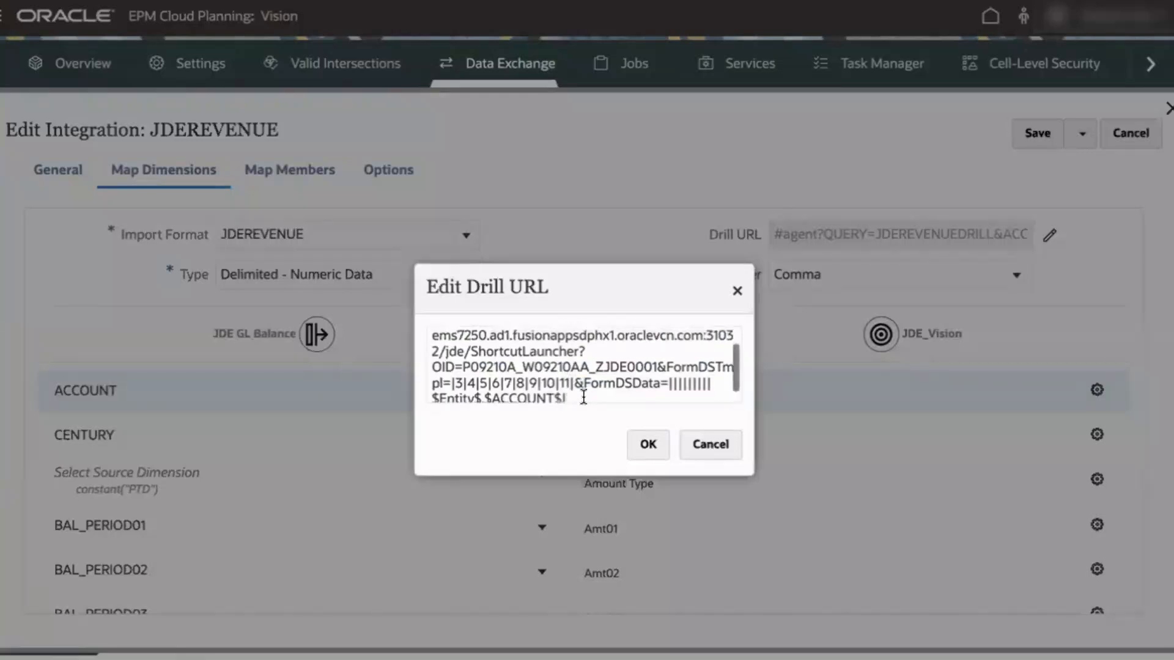
pyautogui.click(1032, 134)
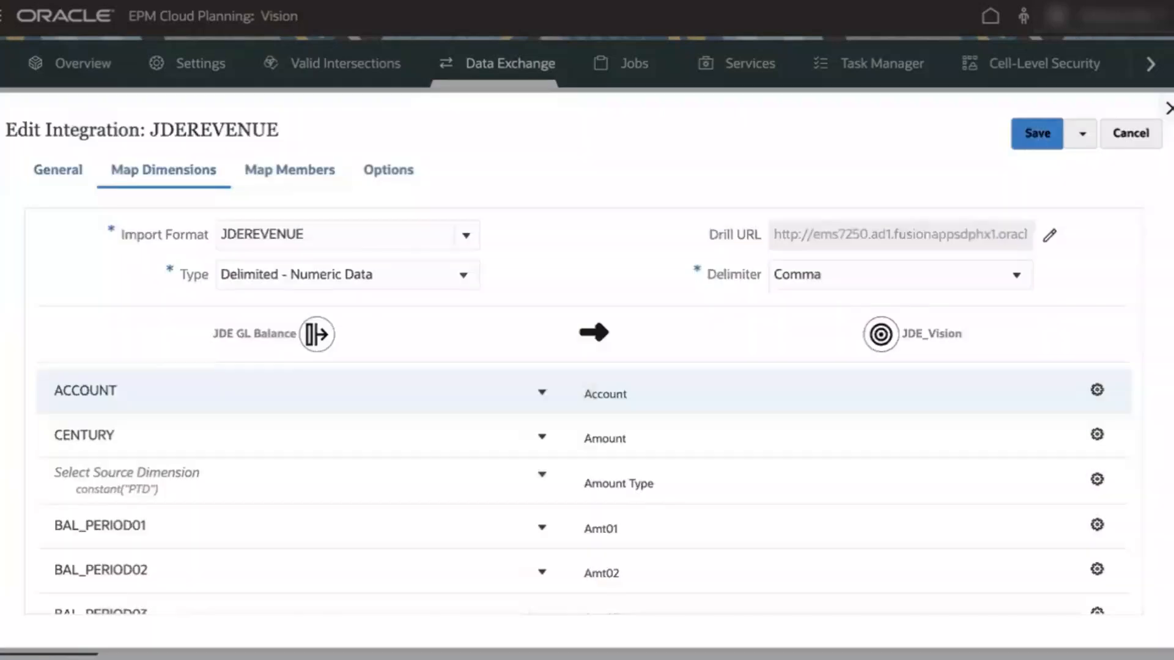
pyautogui.click(1169, 109)
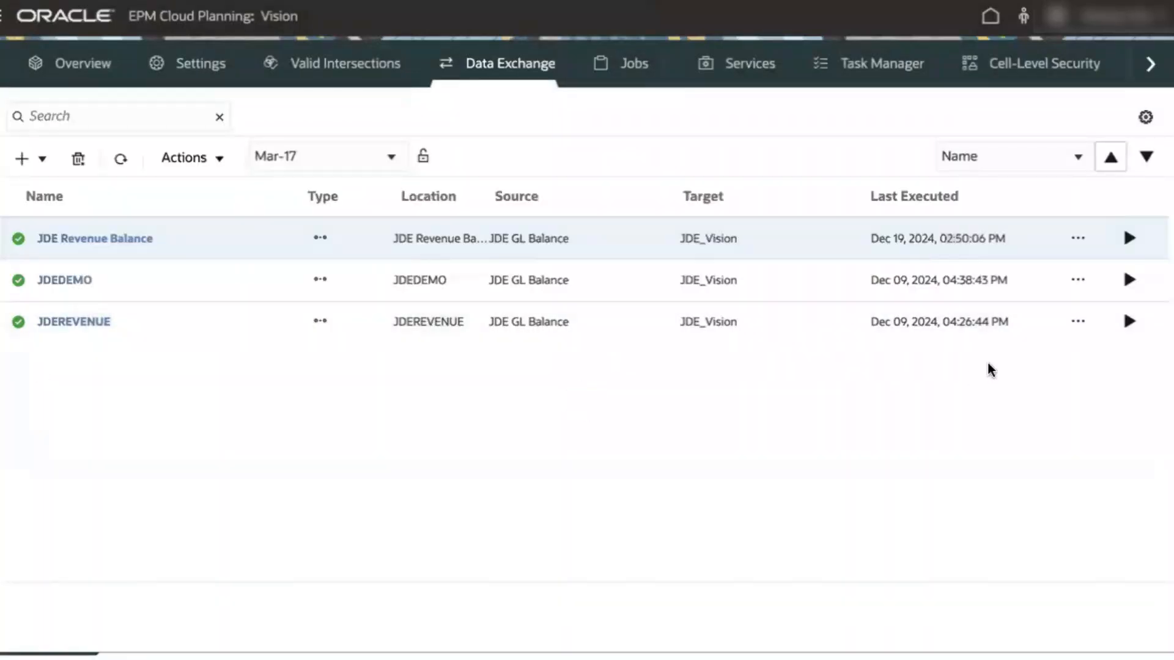
# Step: Open the JDEREVENUE workbench and drill through from the first row's Source-Amount value to JD Edwards
pyautogui.click(1077, 321)
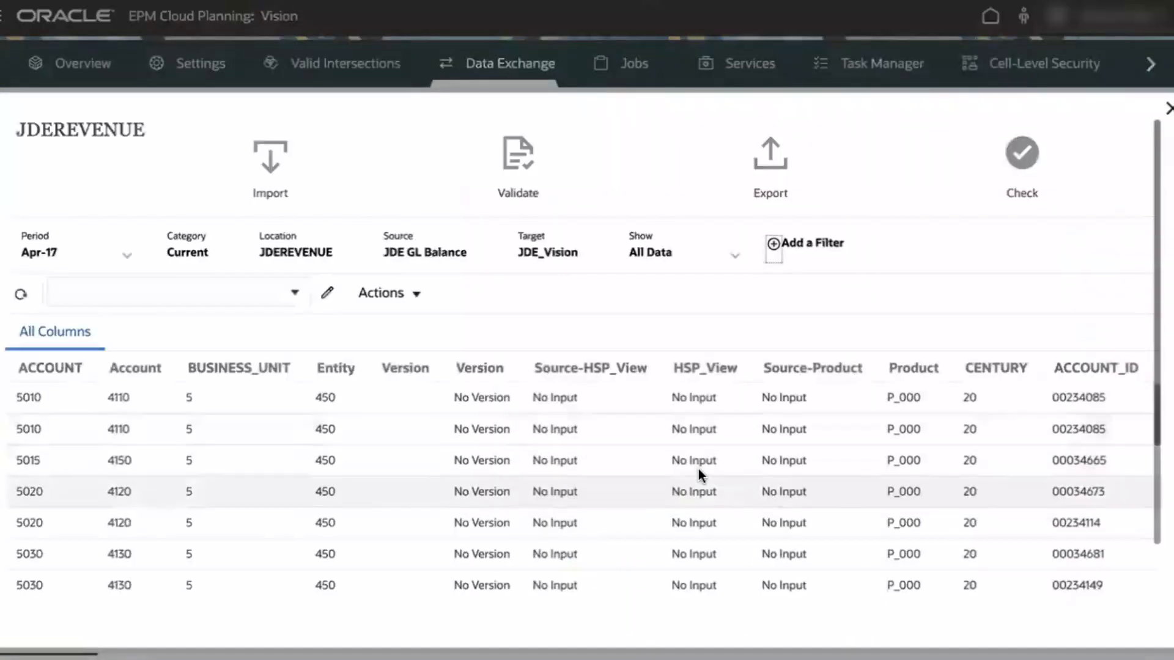
pyautogui.hscroll(5, 1082, 403)
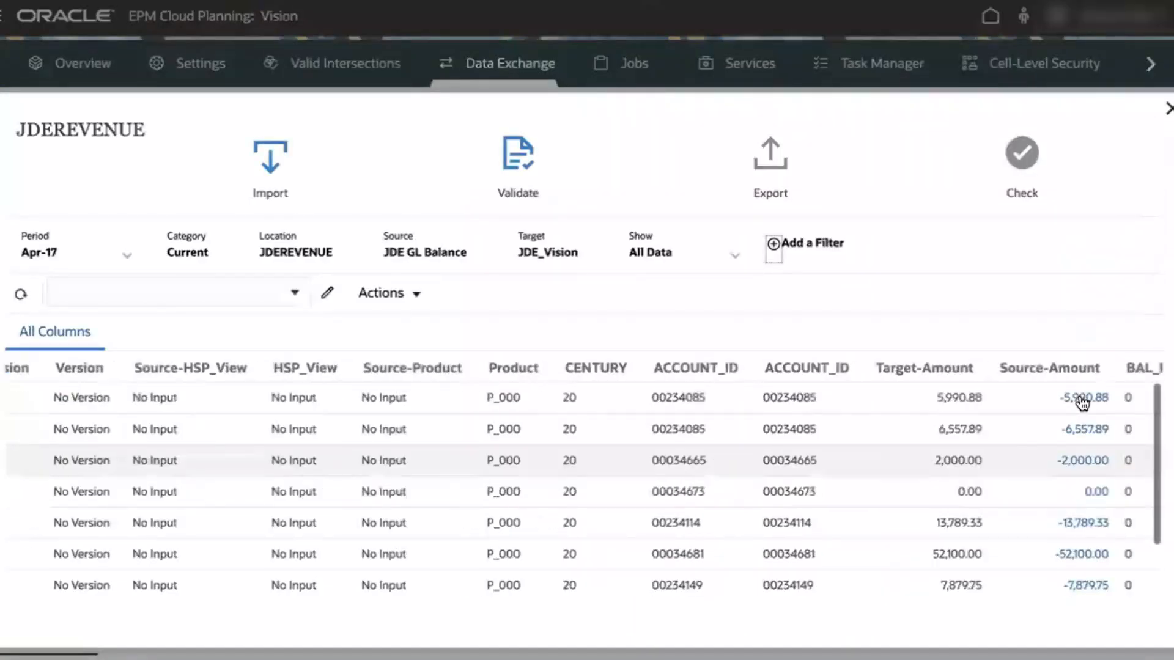
pyautogui.click(1094, 404)
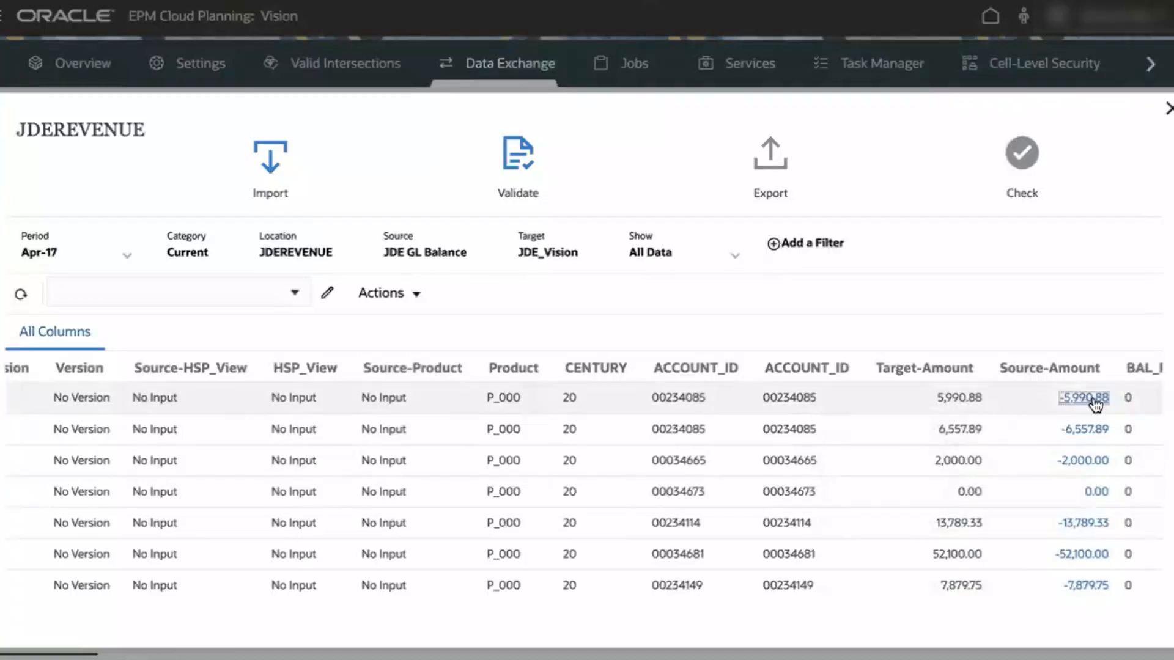
pyautogui.click(1057, 437)
pyautogui.click(695, 380)
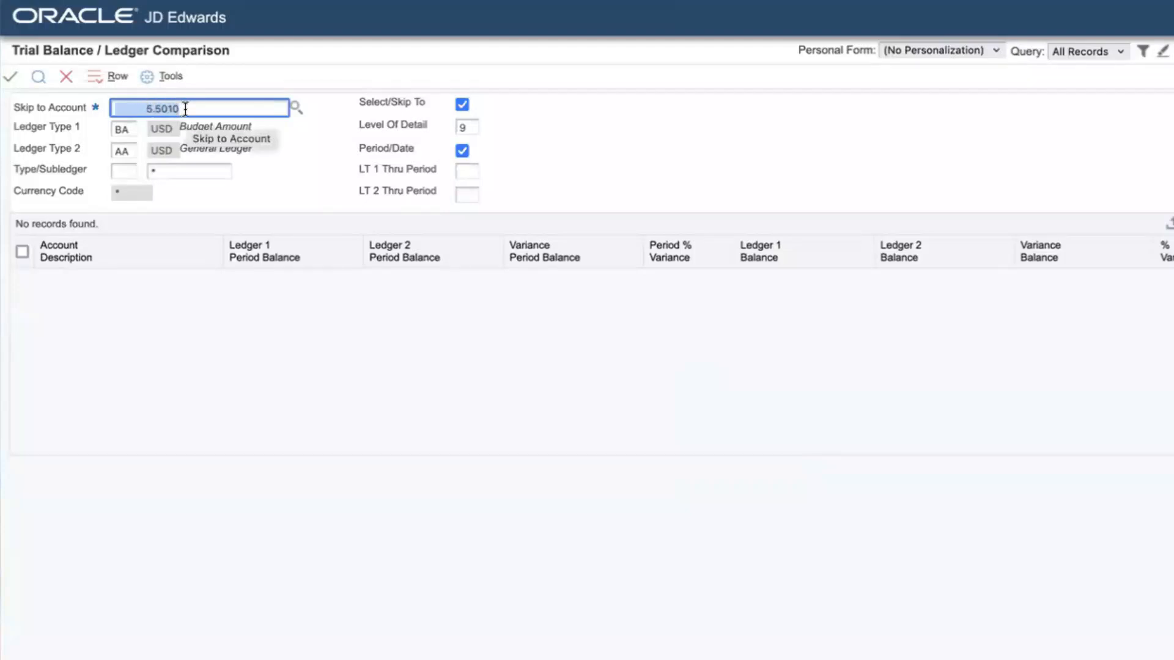
# Step: Run the search on the Trial Balance / Ledger Comparison form
pyautogui.click(38, 77)
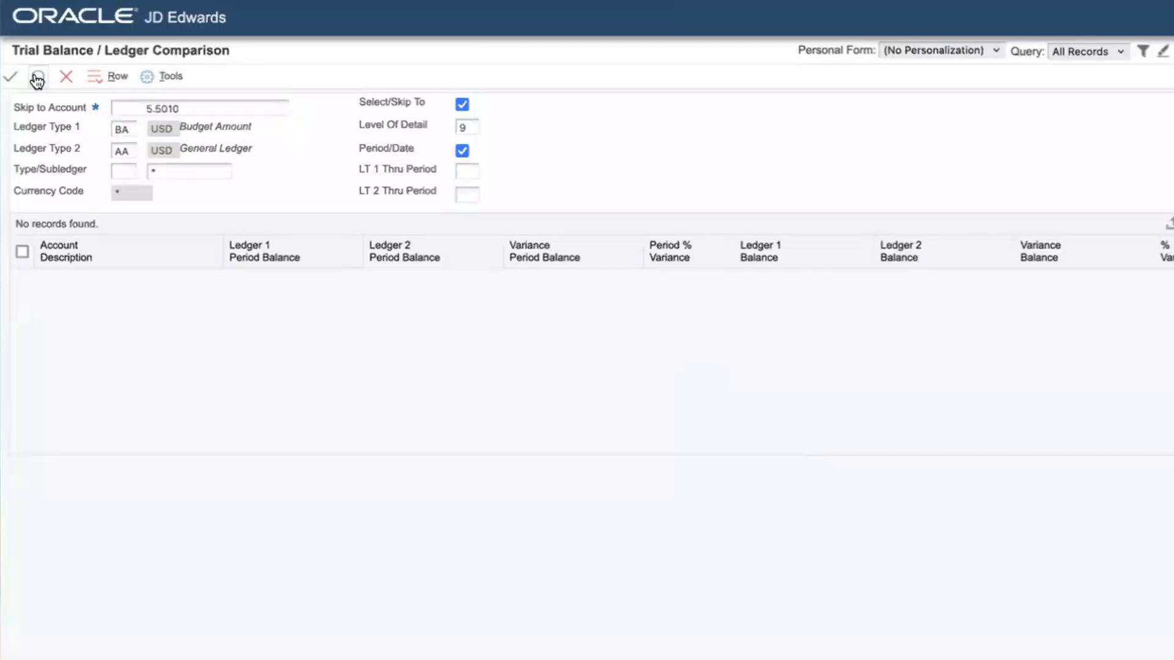